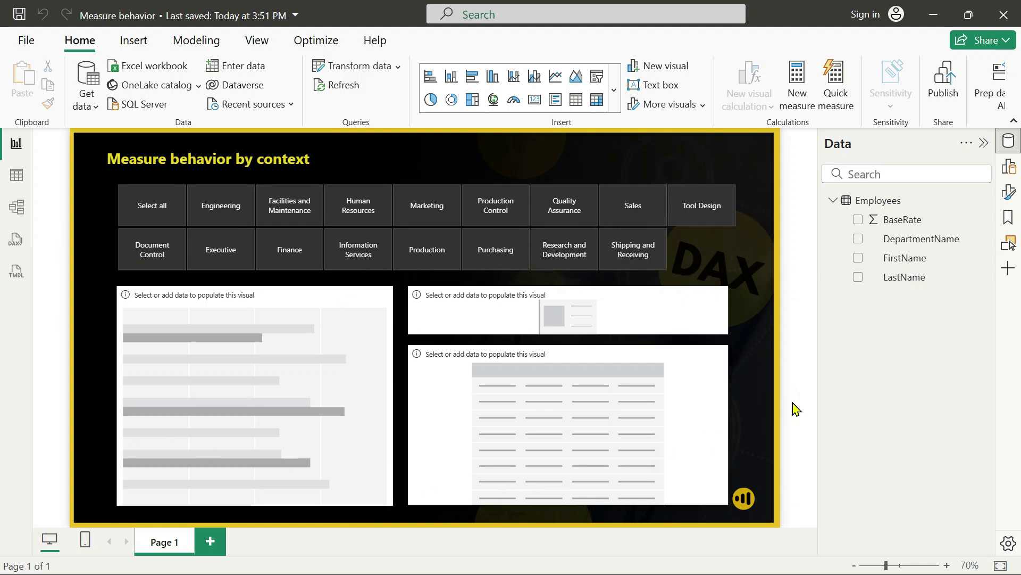
Step: Show the rows of the Employees table, widening the data field list and slightly narrowing the DepartmentName column
left_click(16, 181)
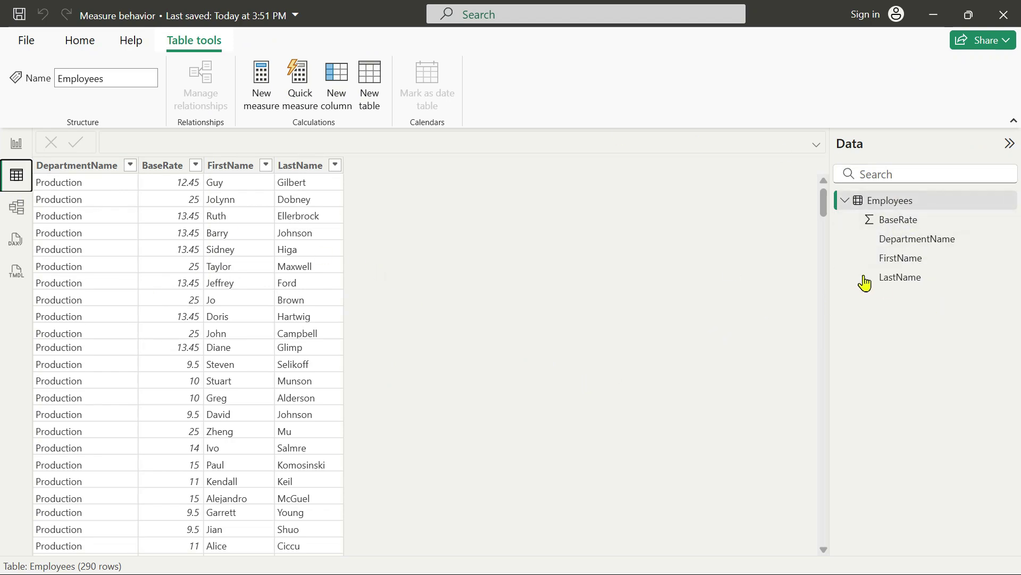
left_click_drag(832, 282, 771, 266)
left_click(824, 202)
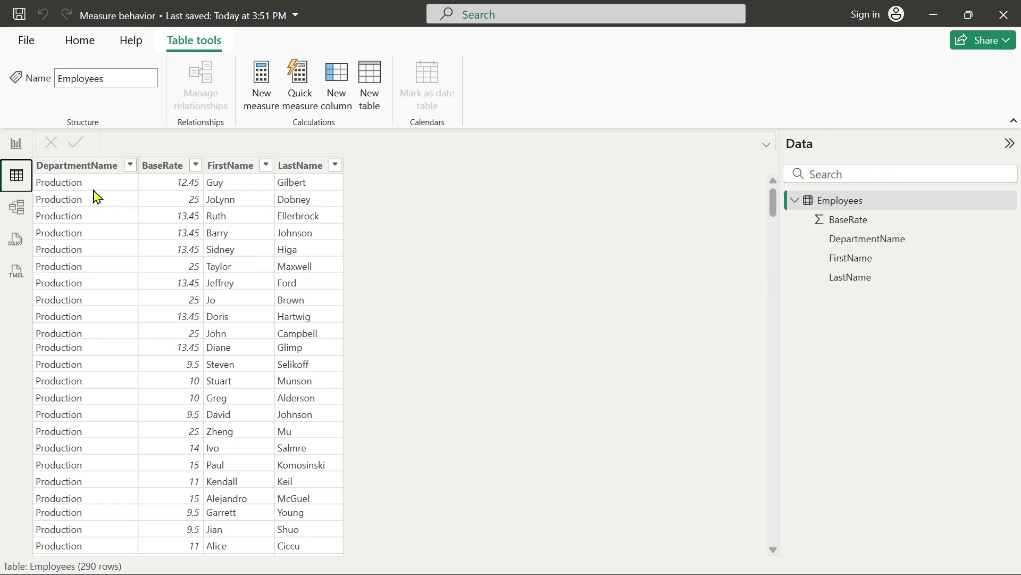
scroll(511, 408, "down", 6)
scroll(511, 408, "up", 6)
left_click_drag(138, 165, 130, 166)
Step: Examine the distinct DepartmentName values and the BaseRate, FirstName and LastName columns of the Employees table
left_click(41, 198)
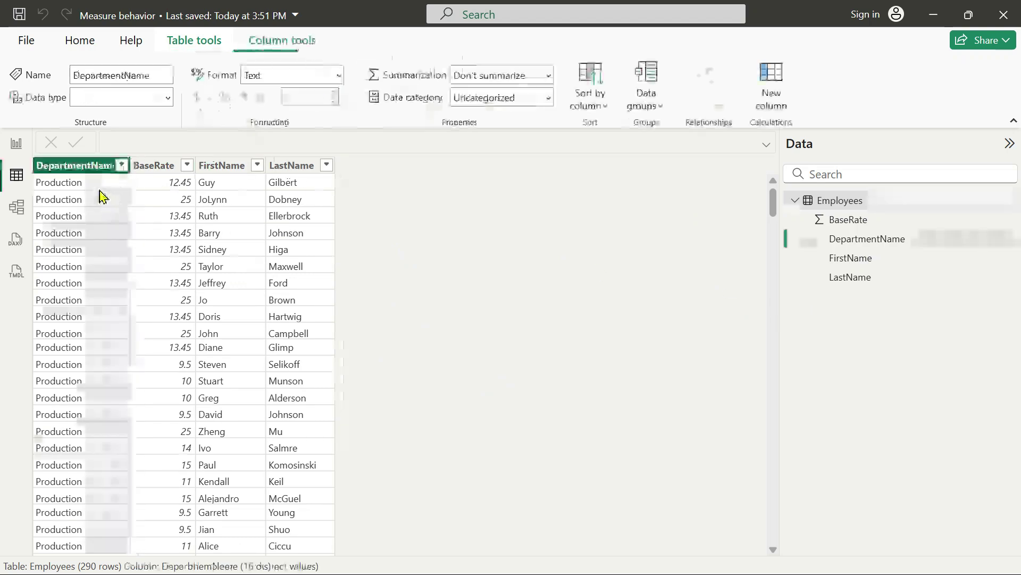
left_click(122, 165)
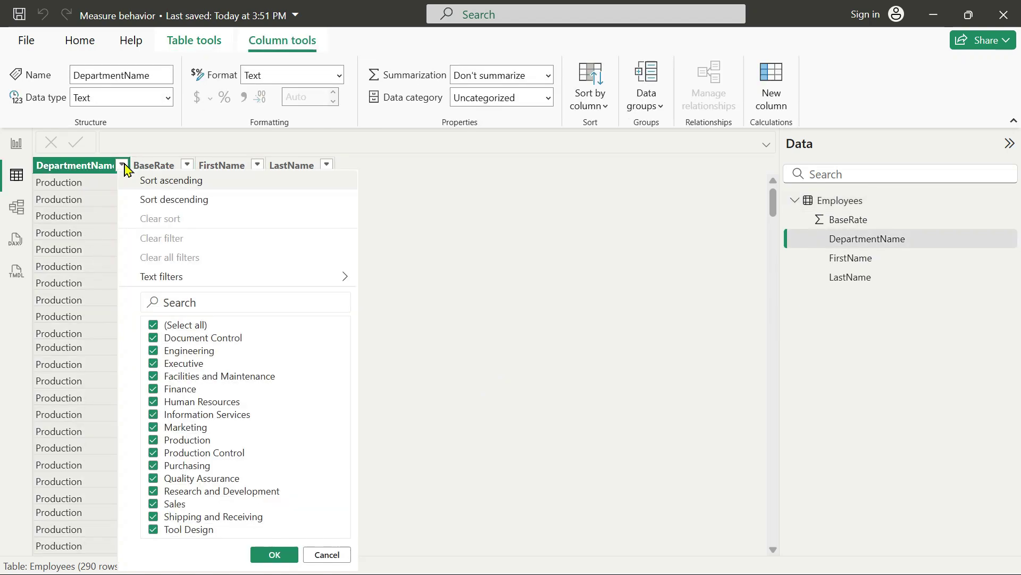
left_click(541, 237)
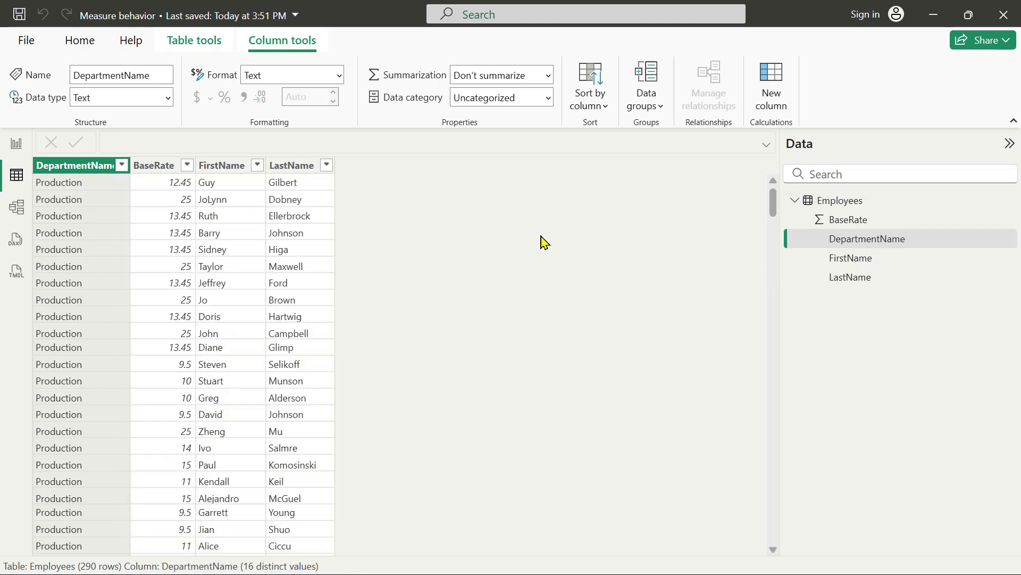
left_click(162, 182)
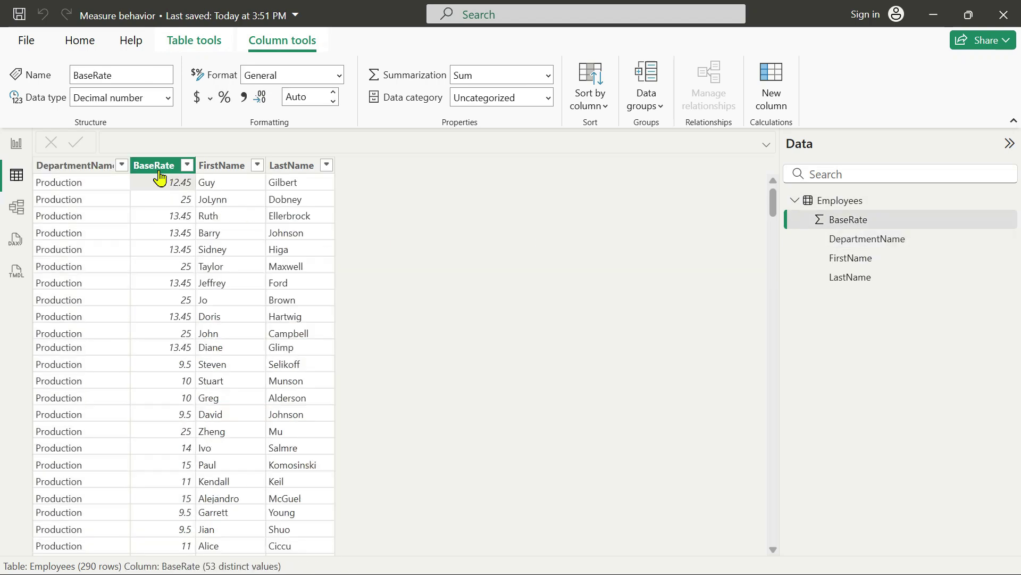
left_click(229, 166)
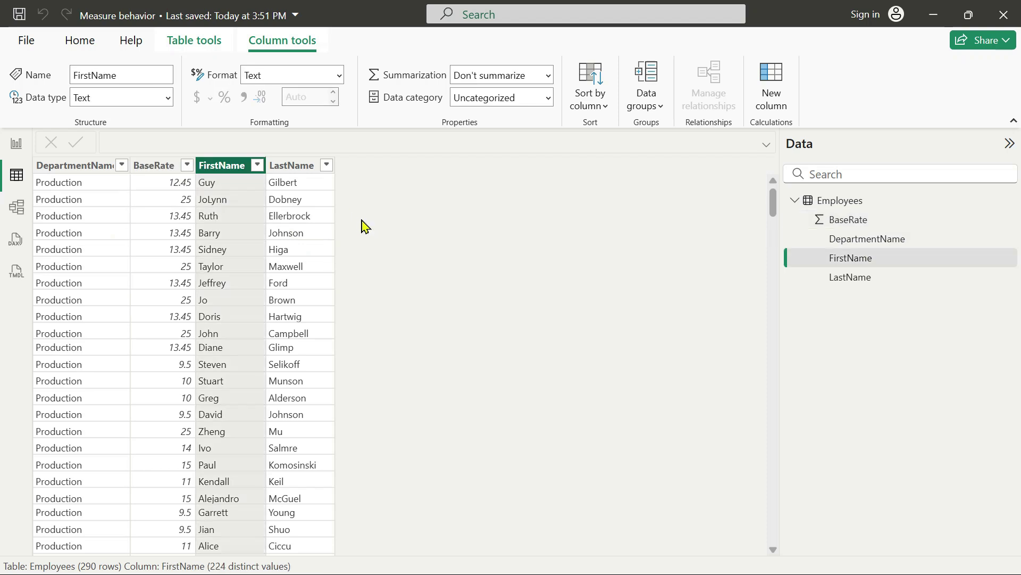
left_click(295, 169)
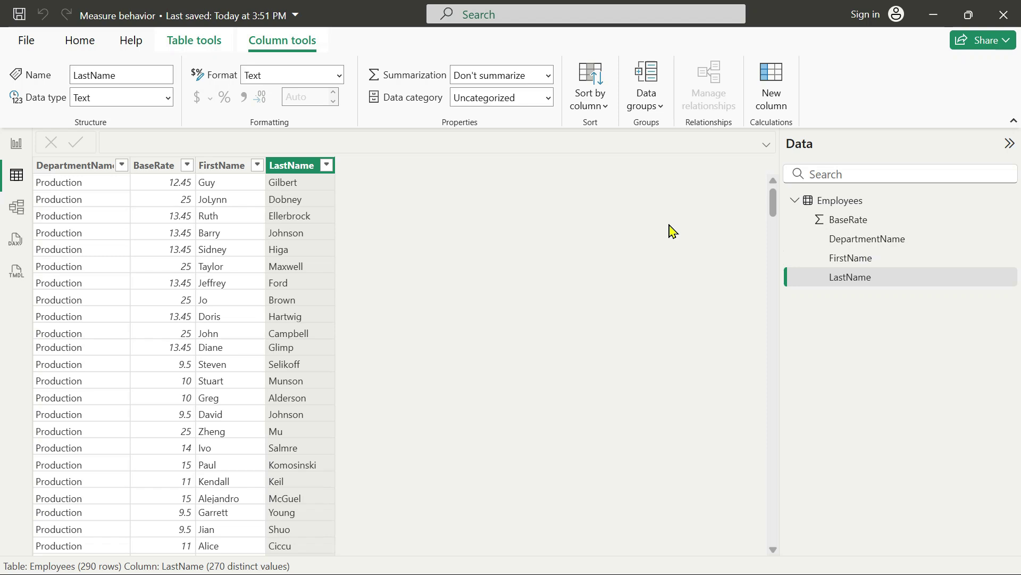
Step: Add a new calculated column to the Employees table and name it SQRT OF BASE RATE in its formula
left_click(771, 88)
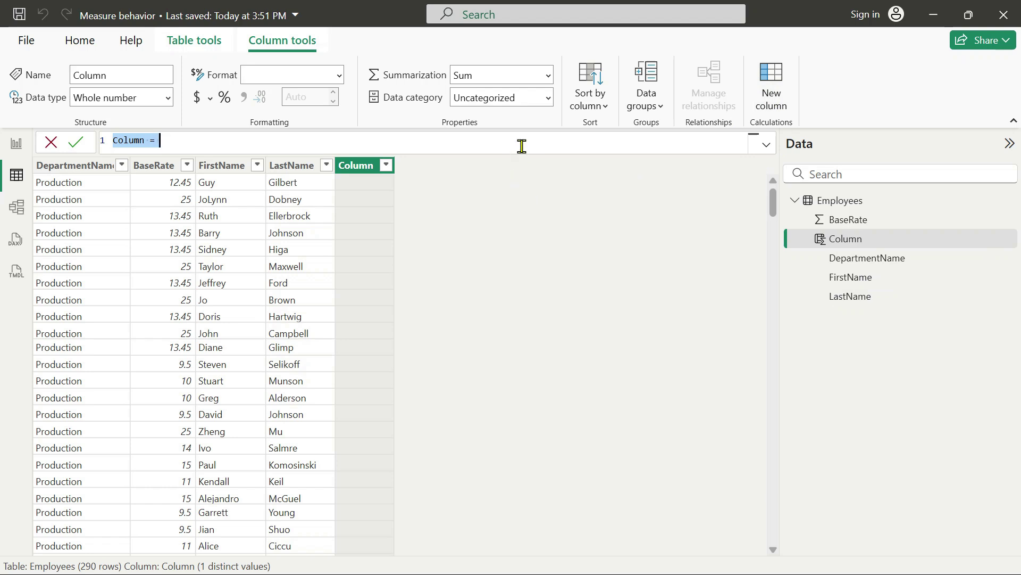
scroll(520, 143, "up", 3)
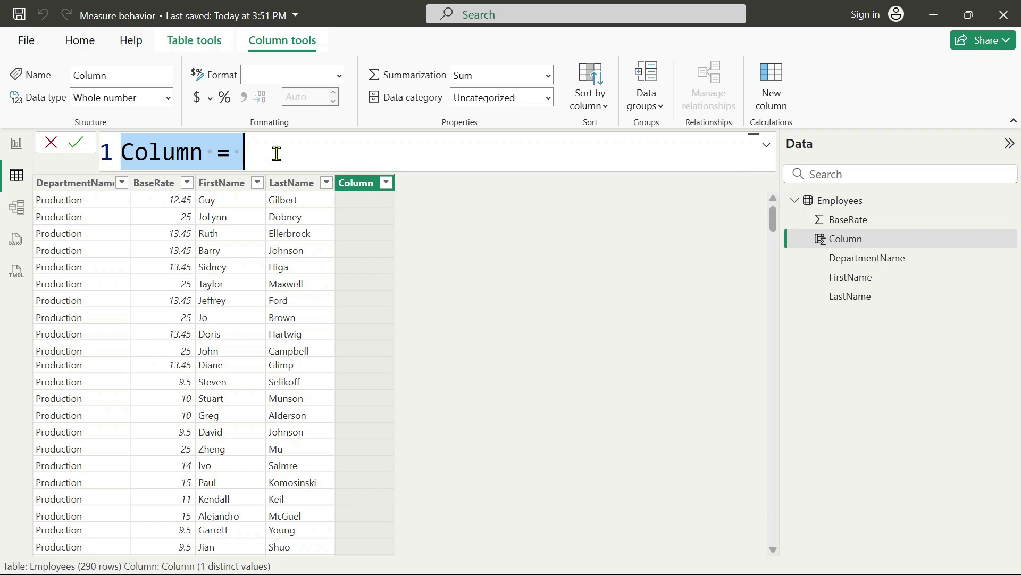
type("srq")
key("BackSpace")
key("BackSpace")
key("BackSpace")
type("A")
key("BackSpace")
type("SQRT OF ")
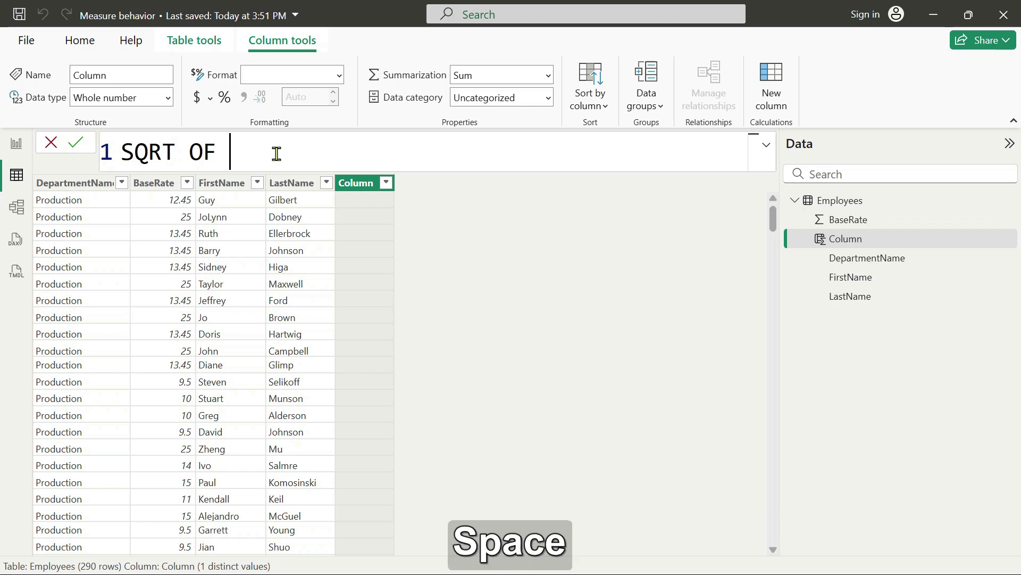
type("BASE RATE = ")
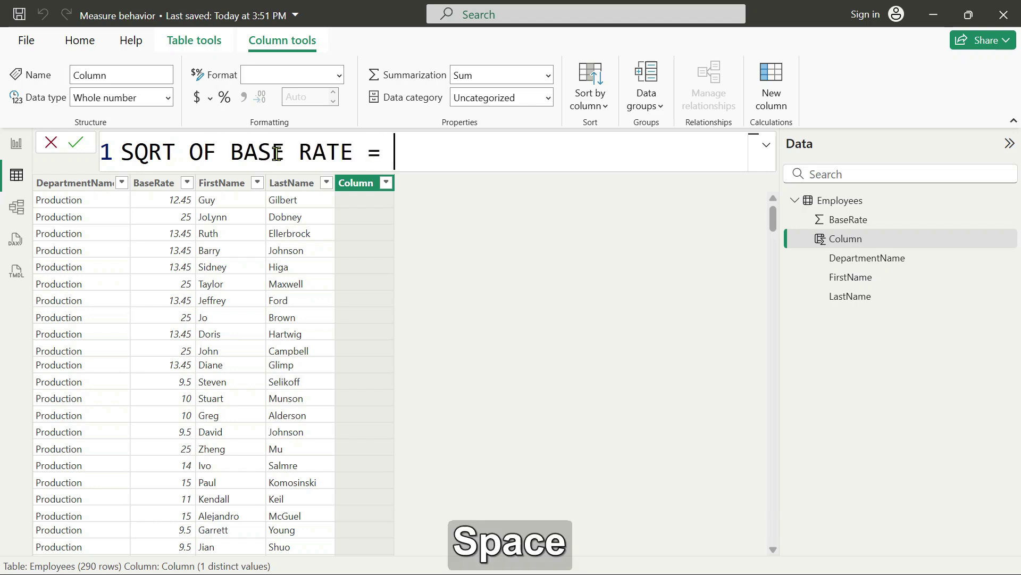
Step: Define the SQRT OF BASE RATE column as SQRT(Employees[BaseRate]) and commit the formula
type("SQRT")
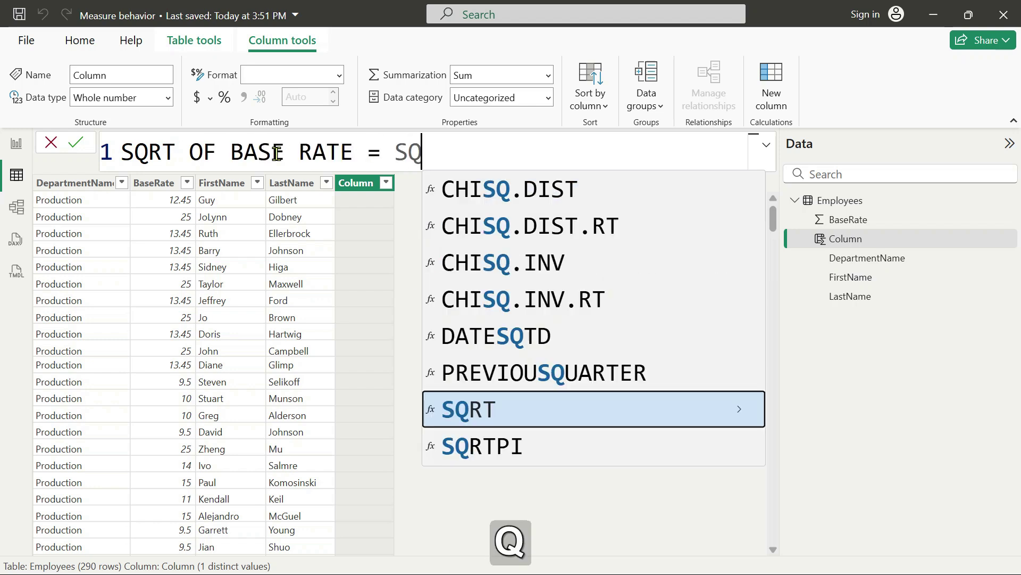
type("(")
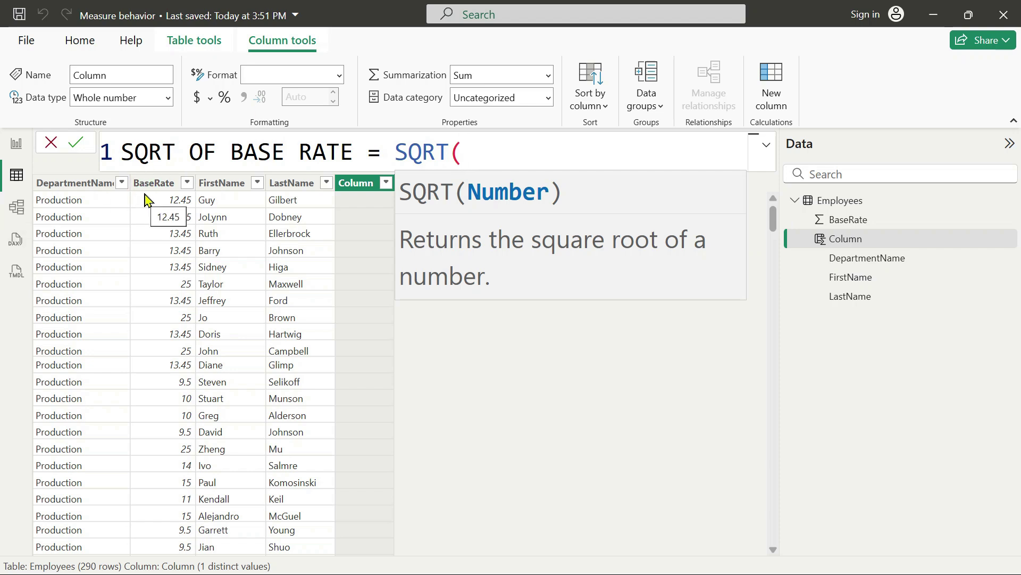
key("Caps_Lock")
type("empl")
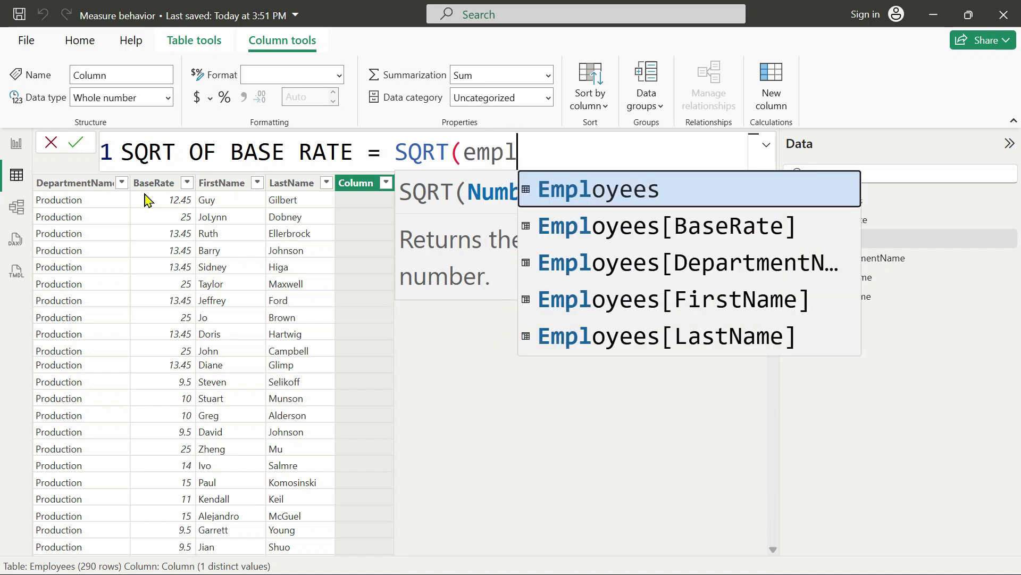
key("Down")
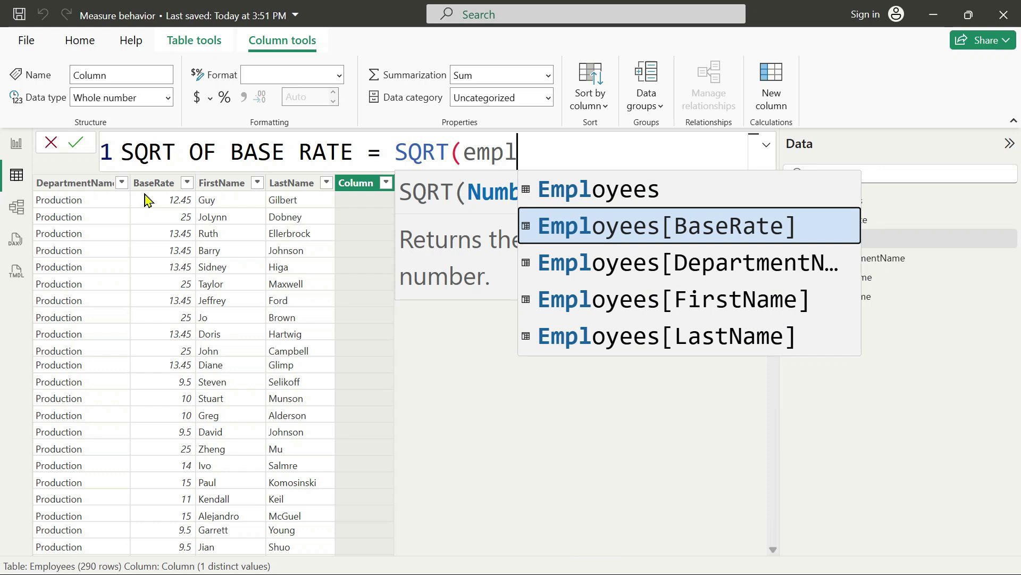
key("Tab")
type(")")
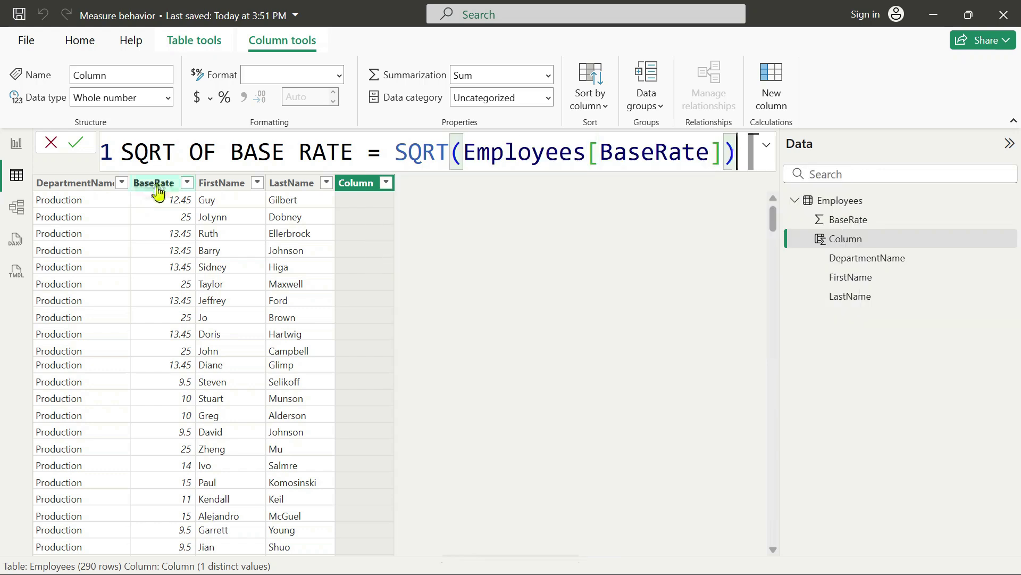
scroll(300, 146, "down", 2, "ctrl")
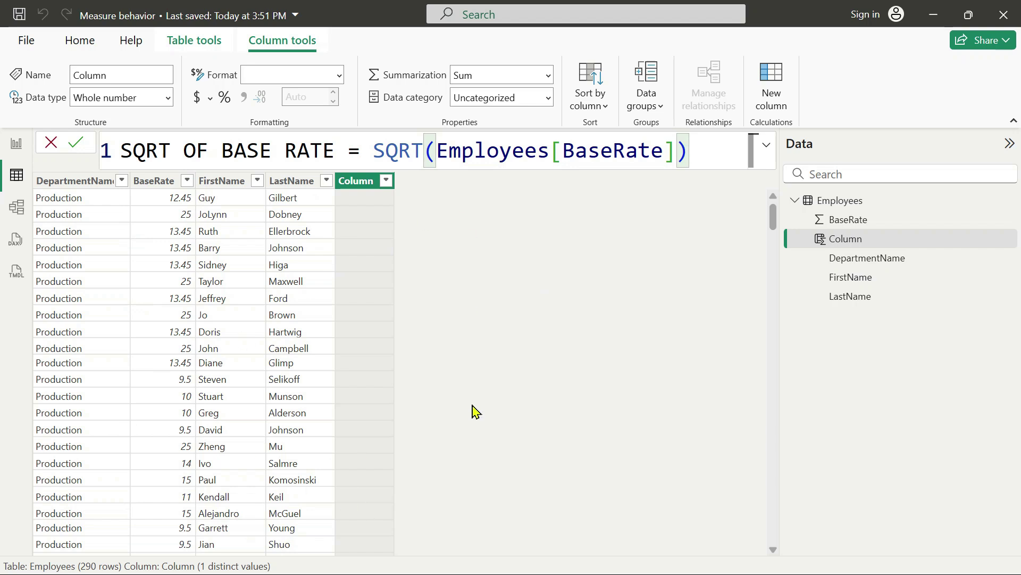
key("Return")
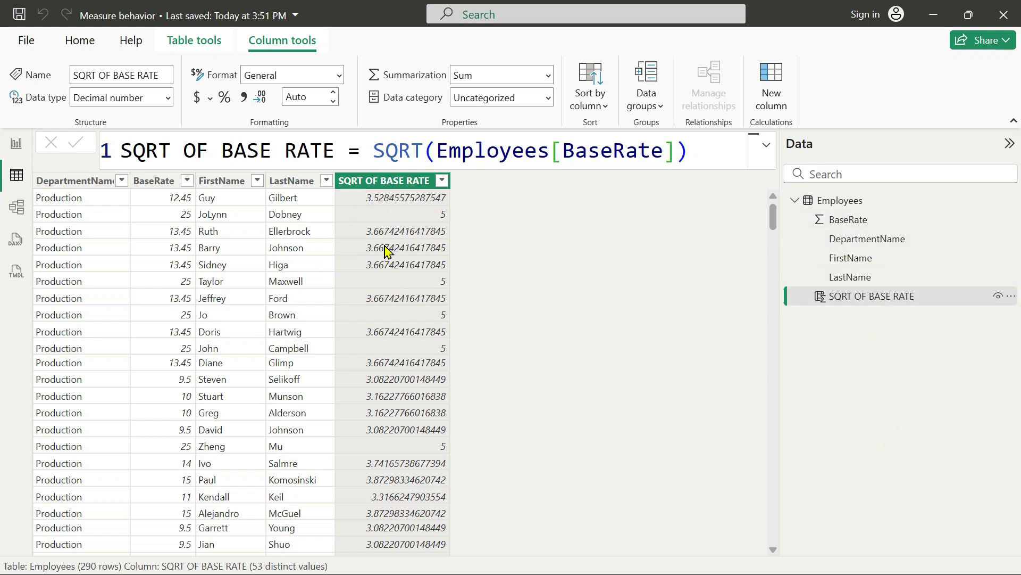
Step: Format the SQRT OF BASE RATE column as a decimal number with a thousands separator and 2 decimal places
left_click(244, 101)
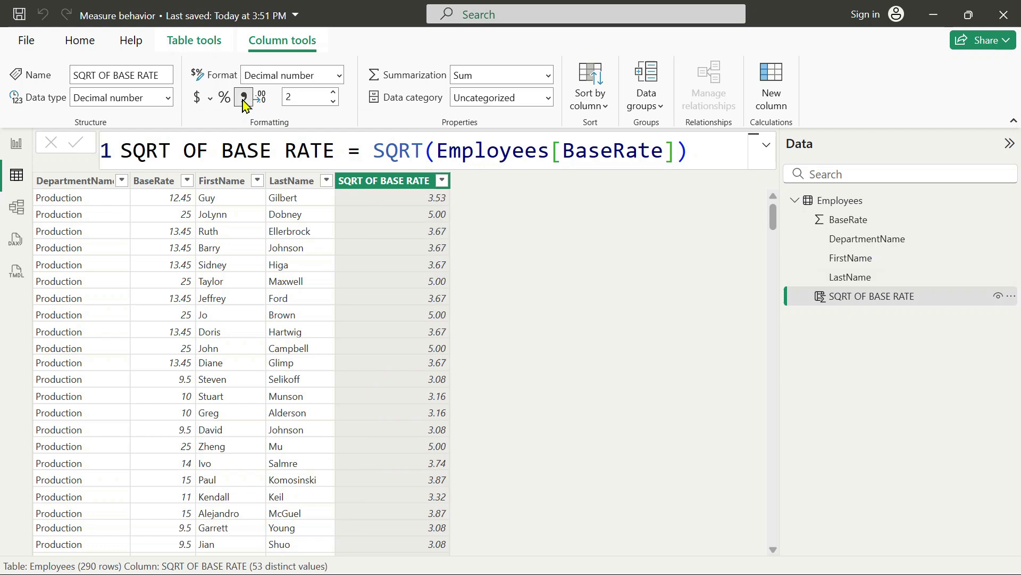
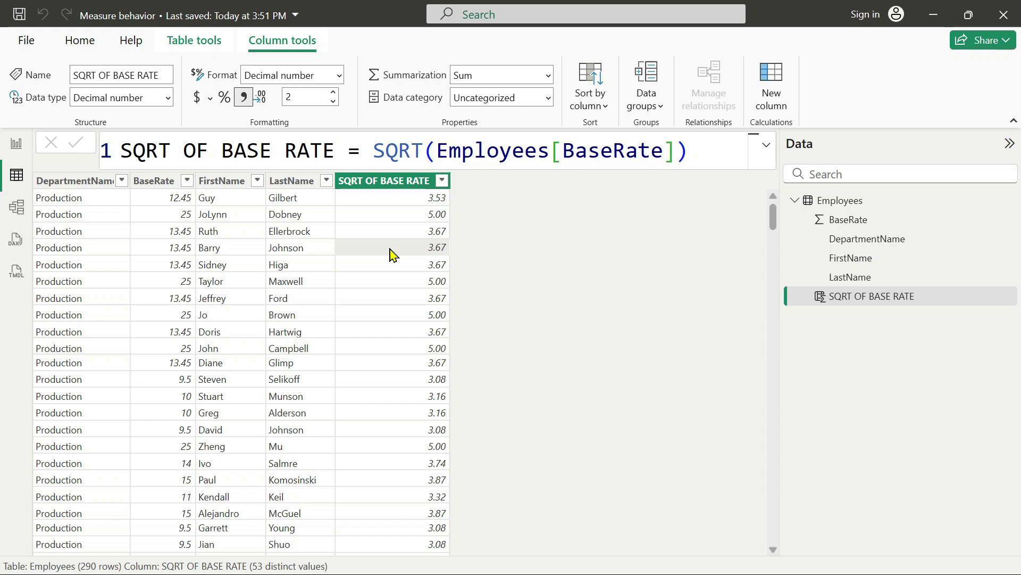
left_click(168, 256)
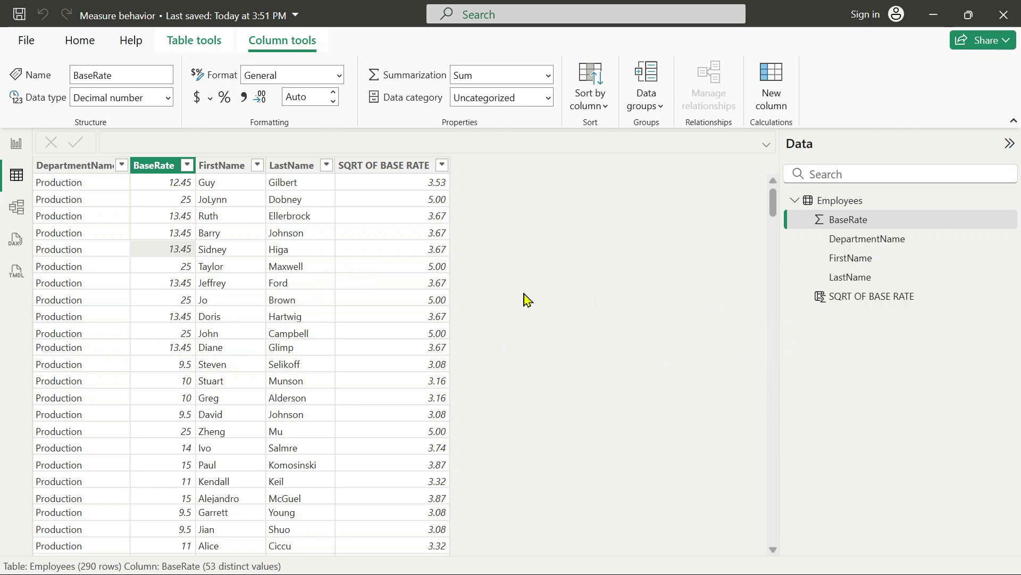
left_click(853, 299)
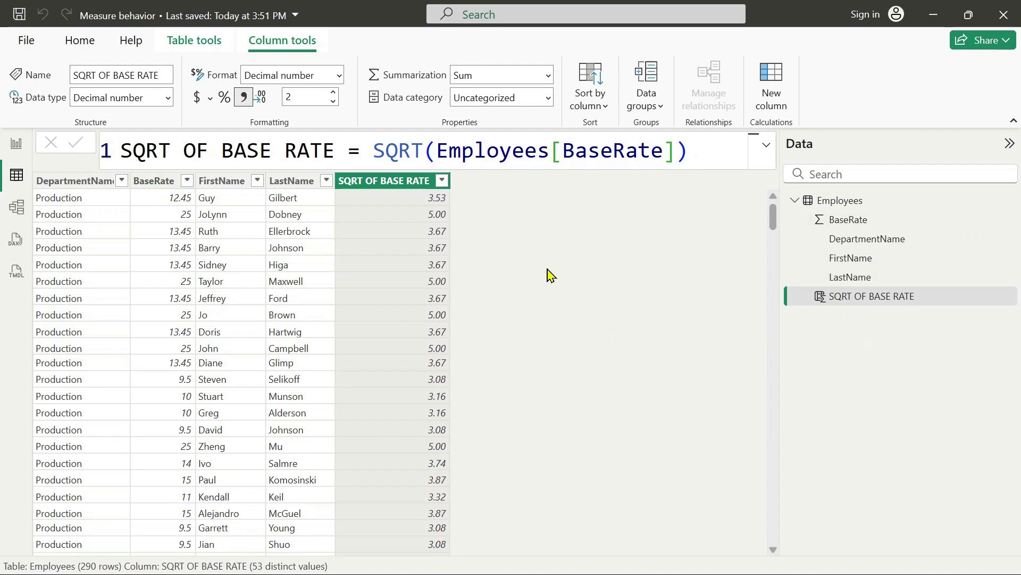
Step: Add a calculated column to the Employees table with the formula AVERAGE = AVERAGE(Employees[BaseRate])
right_click(826, 208)
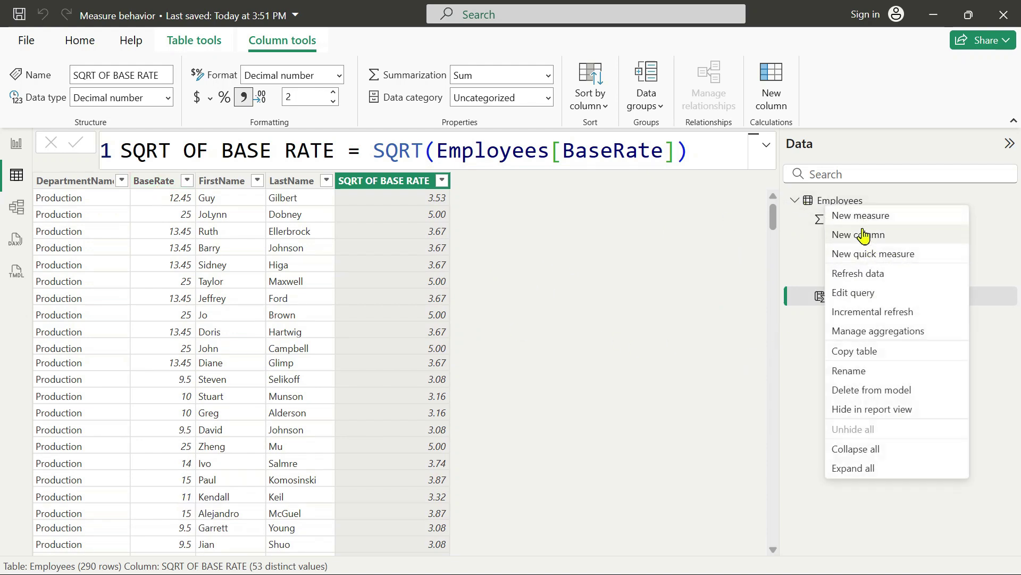
left_click(859, 237)
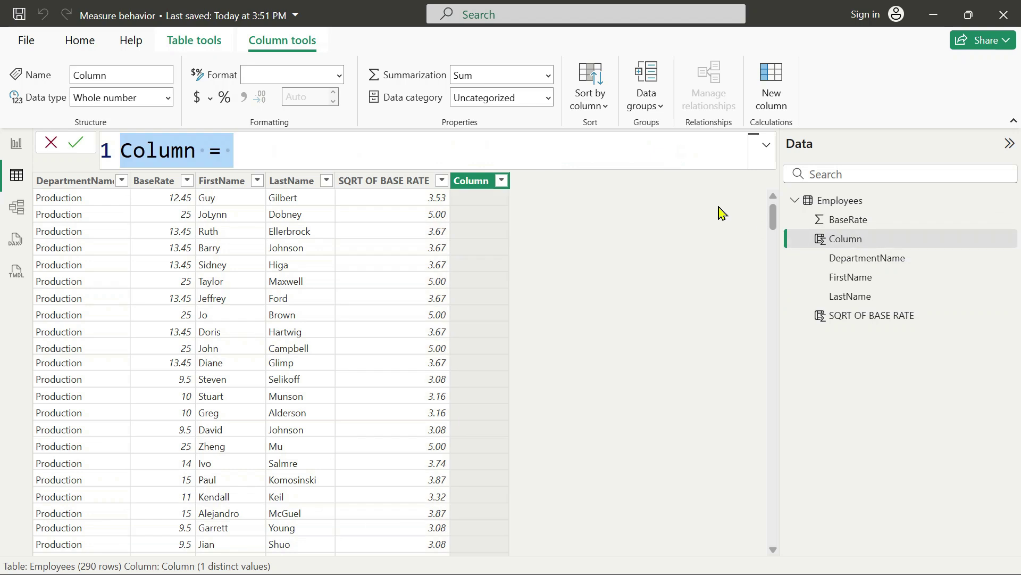
type("m")
key("BackSpace")
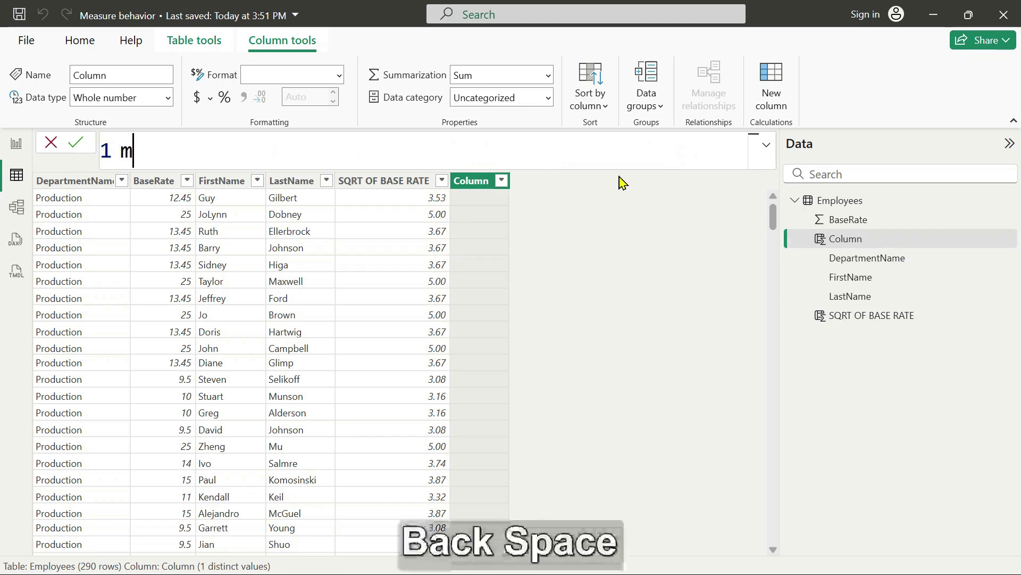
type("AVERAGE = ")
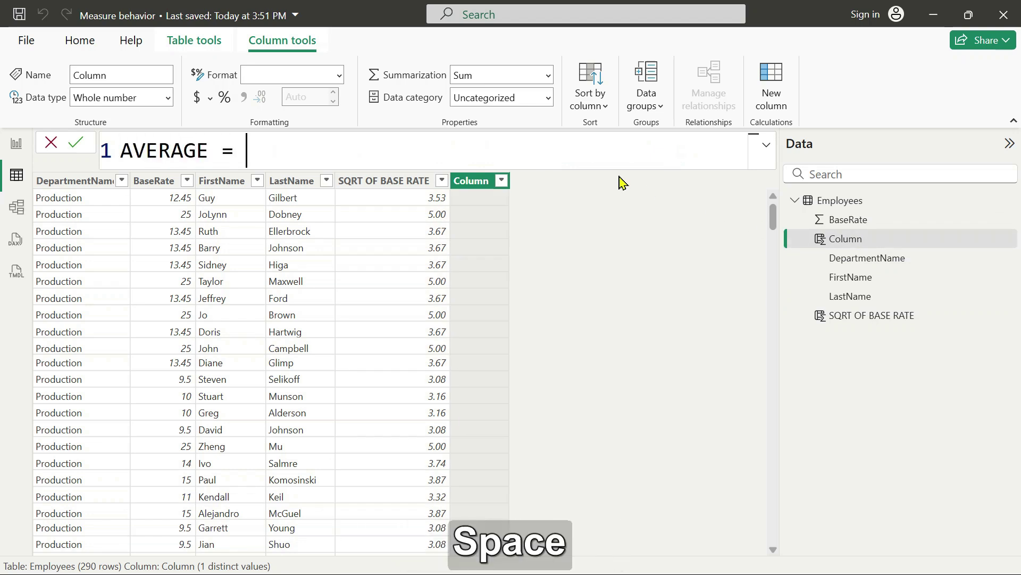
type("AVE")
key("Tab")
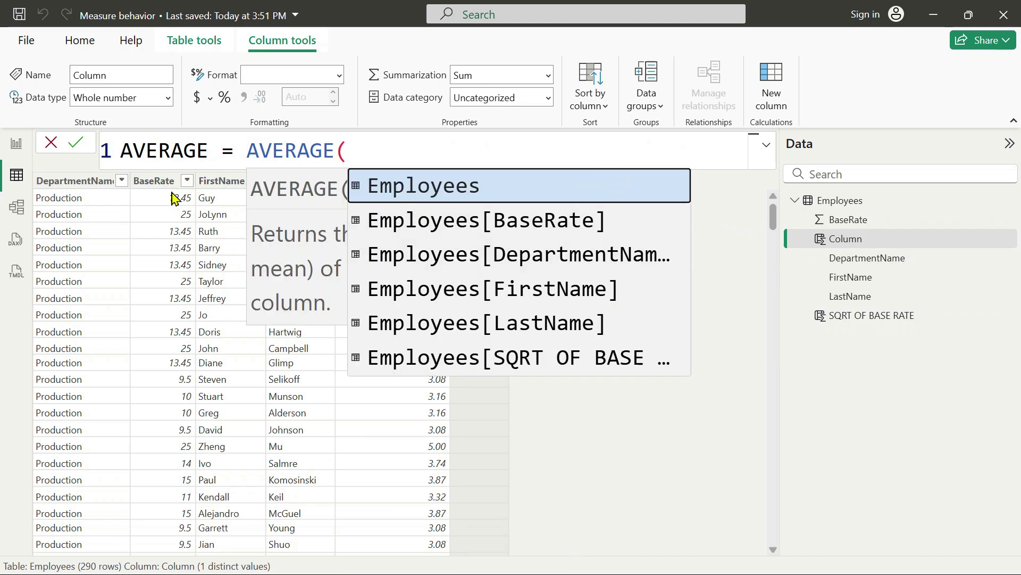
key("Down")
key("Tab")
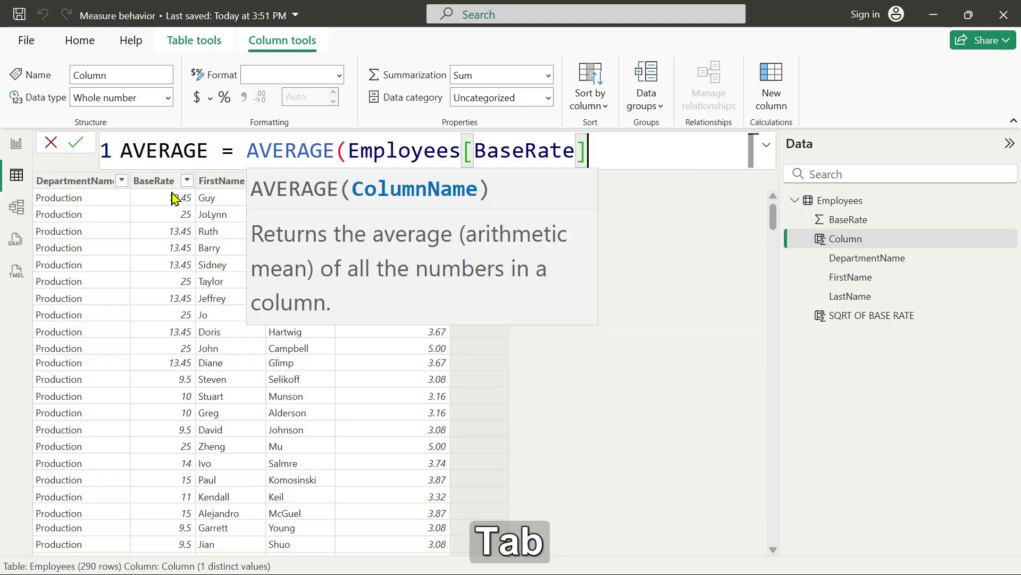
type(")")
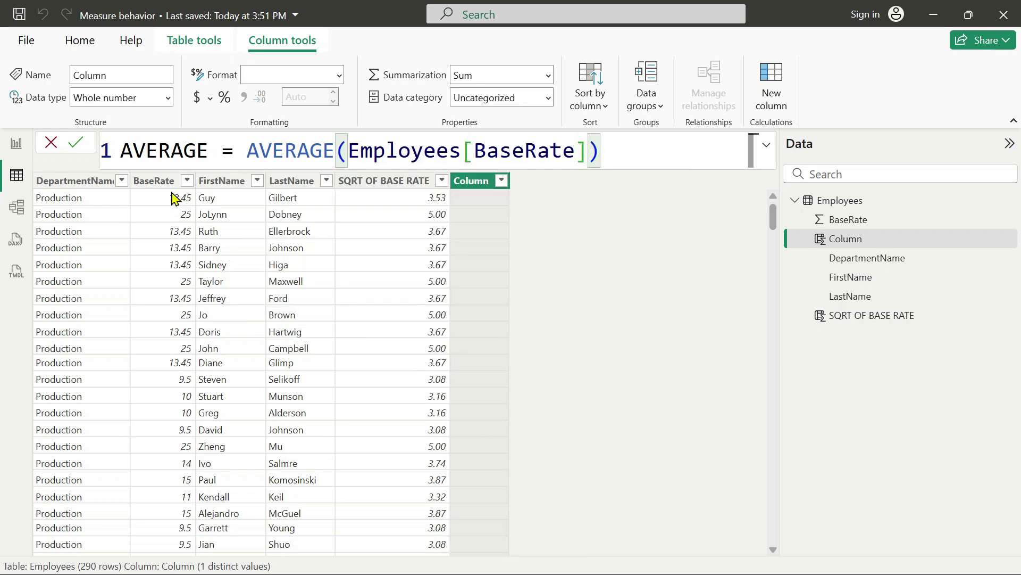
key("Return")
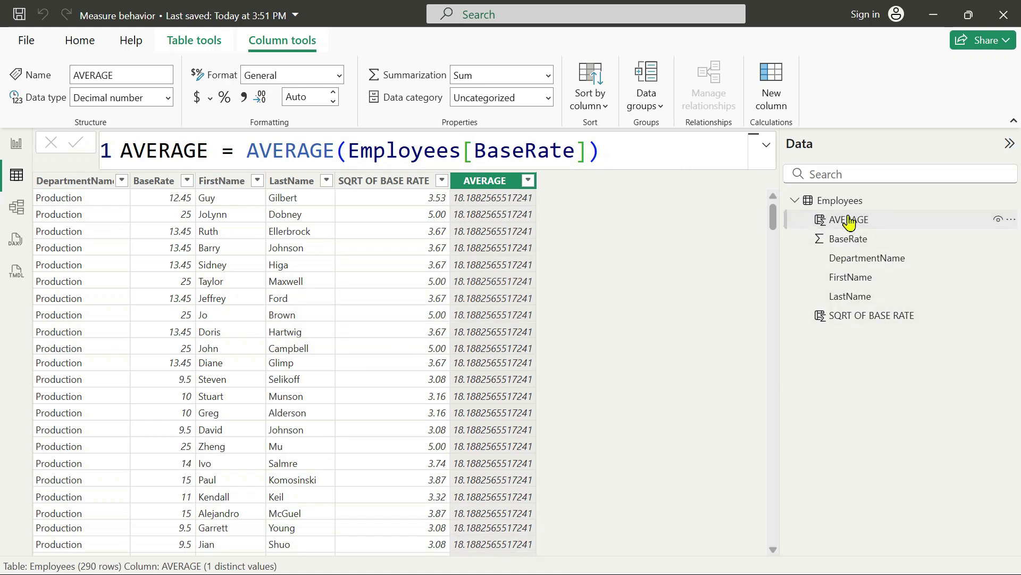
Step: Format the AVERAGE column with a thousands separator and 2 decimal places, and review its values throughout the table
left_click(244, 98)
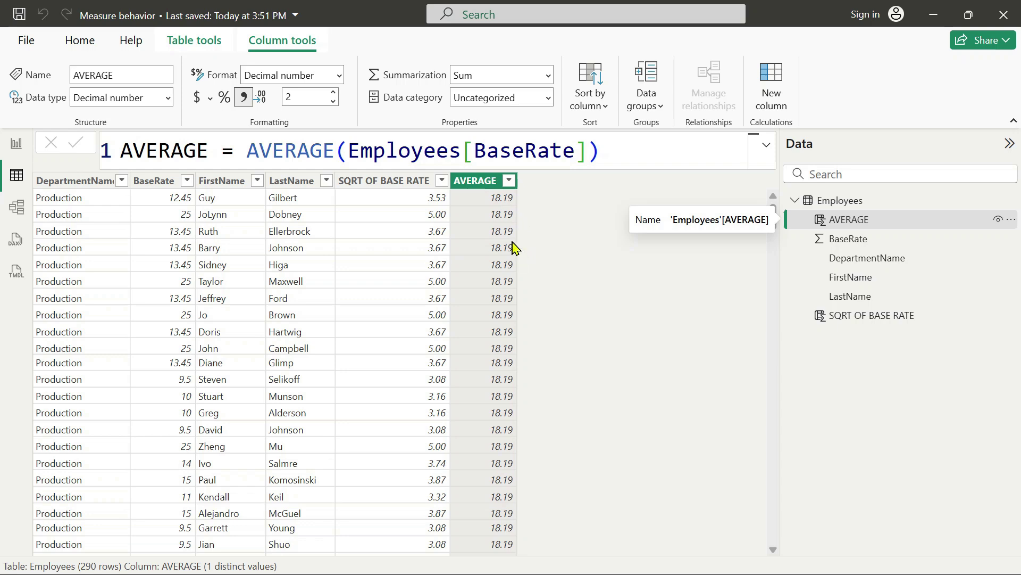
scroll(548, 388, "down", 2)
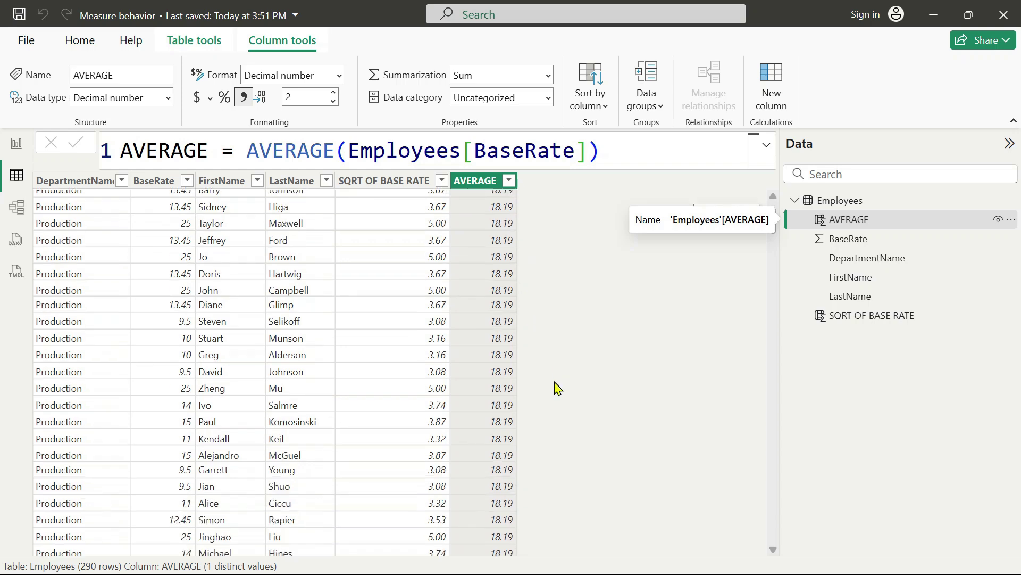
scroll(553, 388, "up", 2)
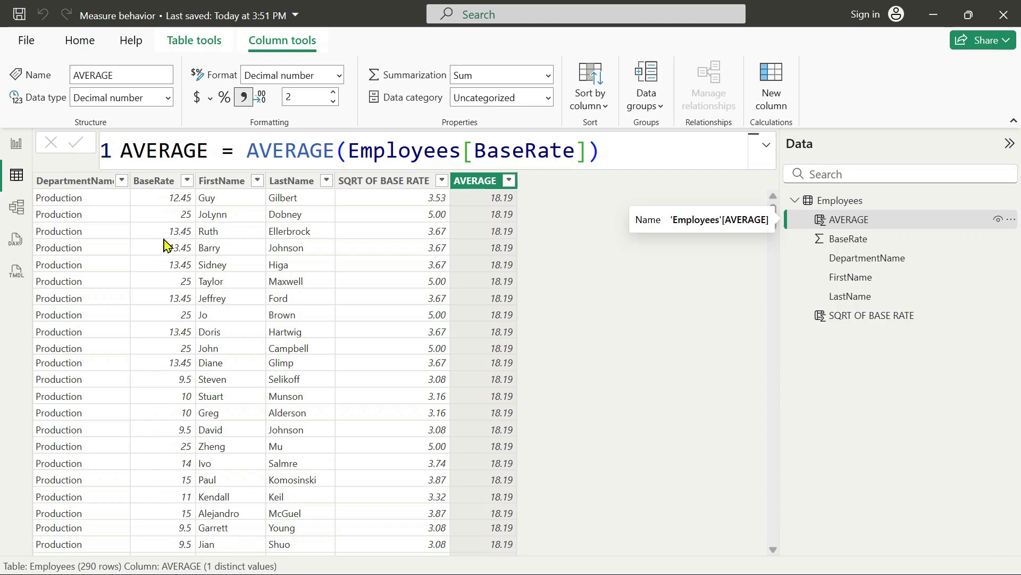
scroll(169, 366, "down", 10)
scroll(169, 366, "down", 20)
scroll(176, 363, "up", 15)
scroll(177, 363, "up", 18)
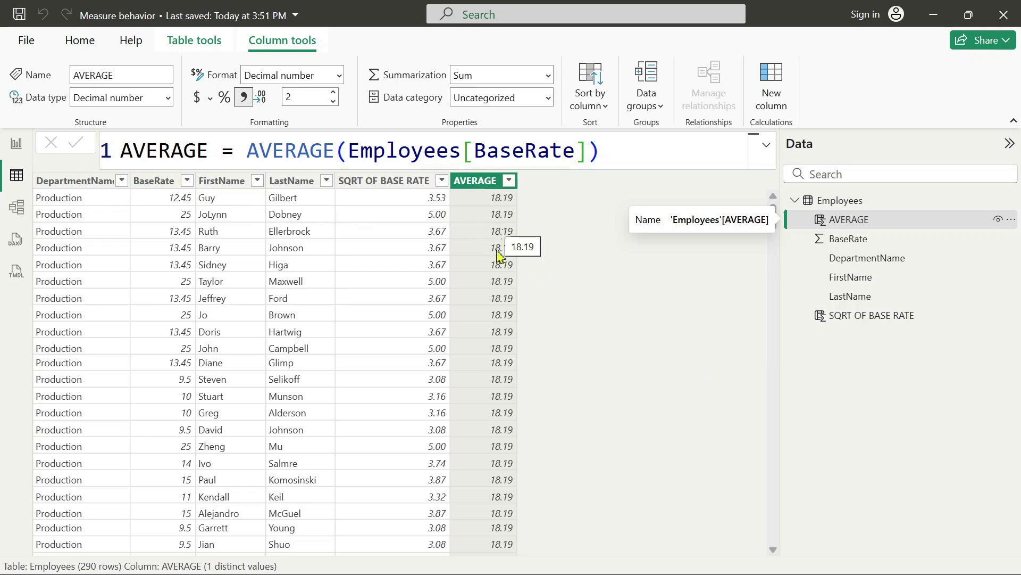
Step: Review the AVERAGE column's values down the table and compare its formula with the SQRT OF BASE RATE column's formula
scroll(508, 326, "down", 15)
scroll(508, 326, "up", 15)
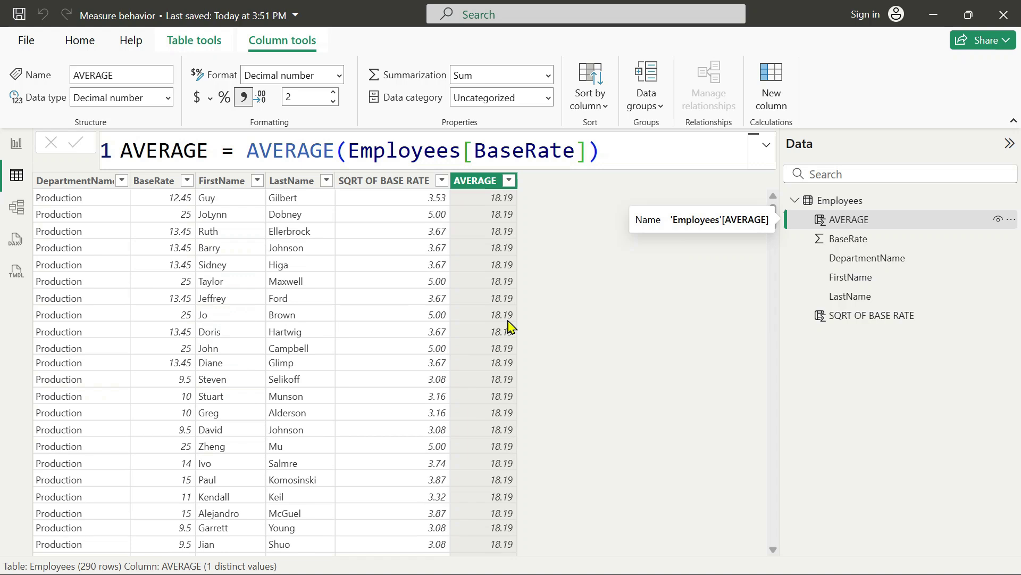
left_click(385, 184)
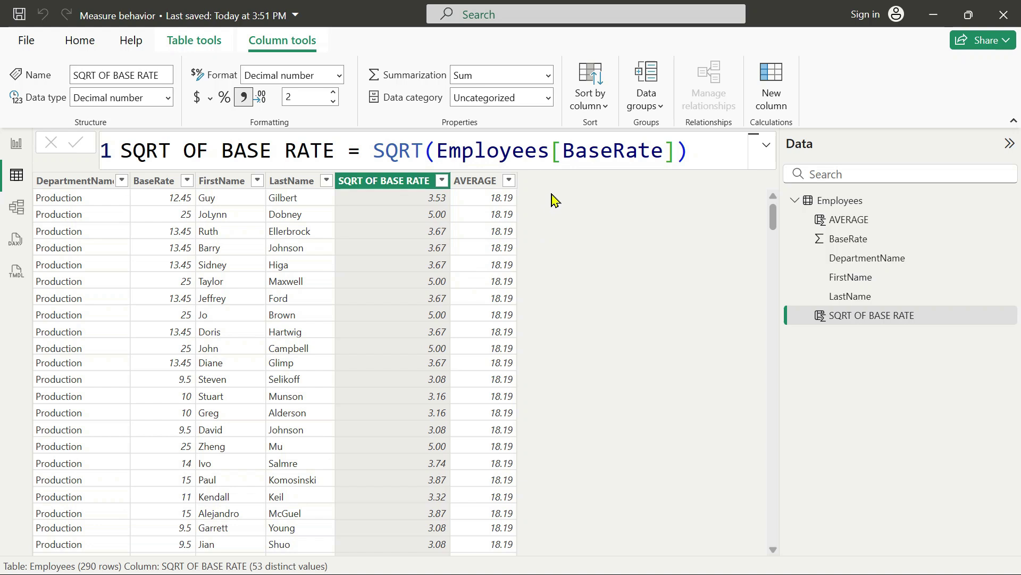
left_click(475, 184)
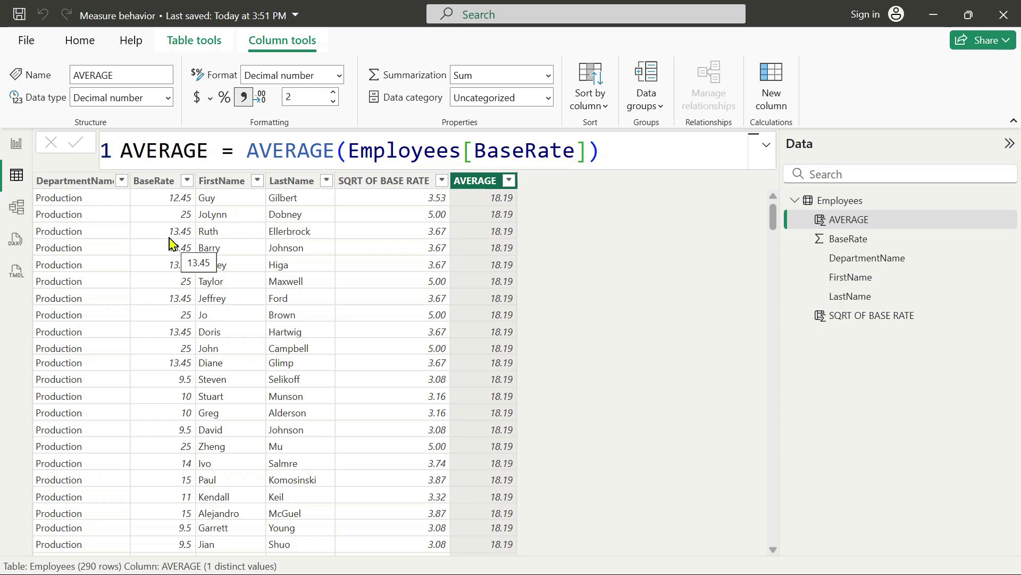
Step: Add a new calculated column to the Employees table and name it DIFFERENCES, ready for its expression
right_click(847, 216)
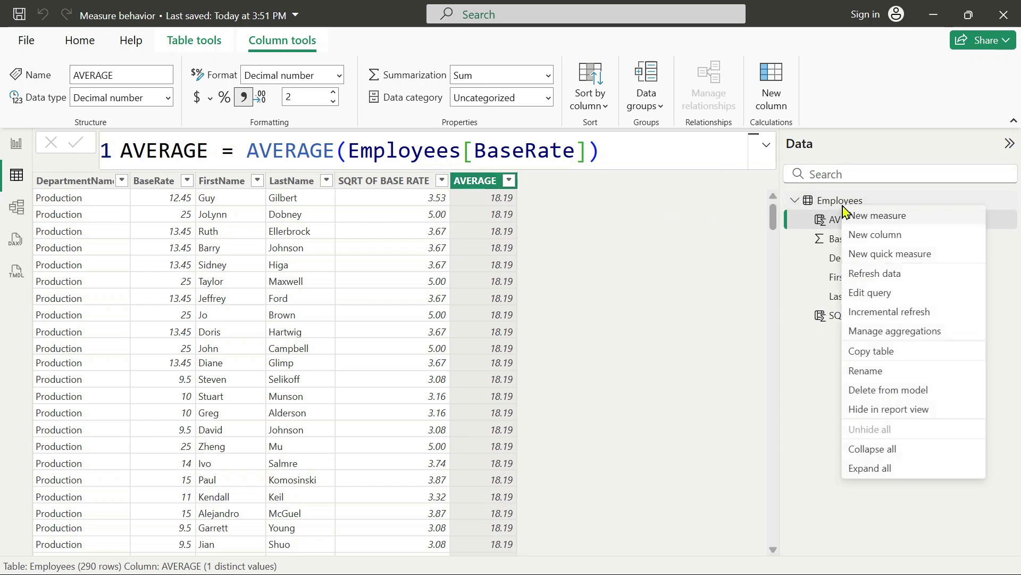
left_click(870, 237)
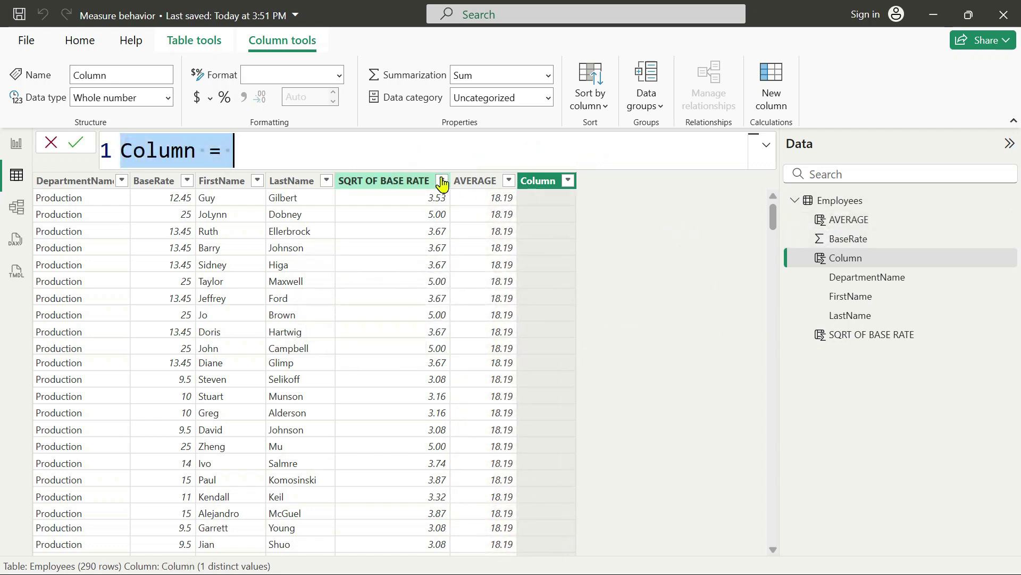
type("DIFFERENCES  =")
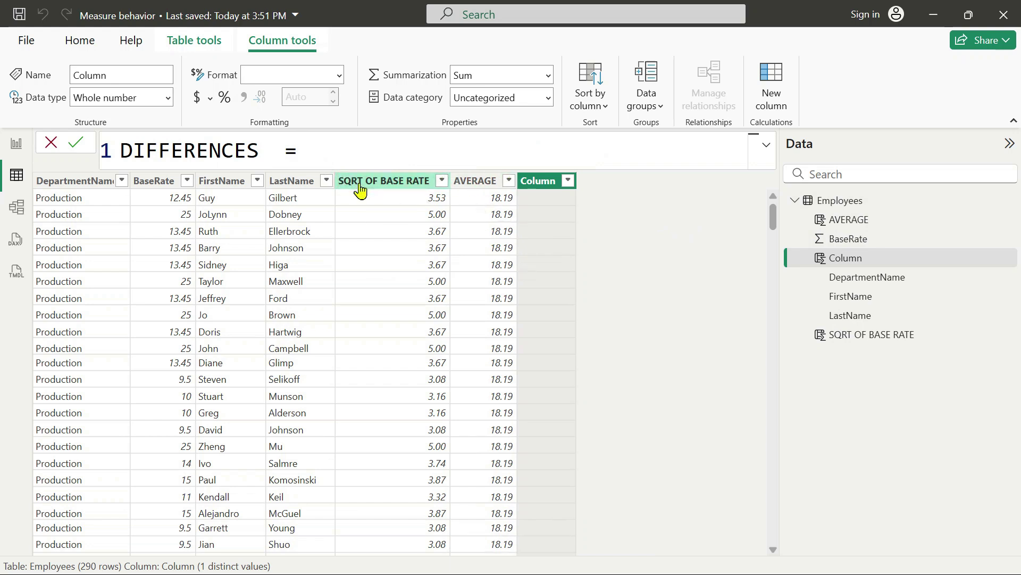
key("BackSpace")
key("BackSpace")
key("BackSpace")
type("=")
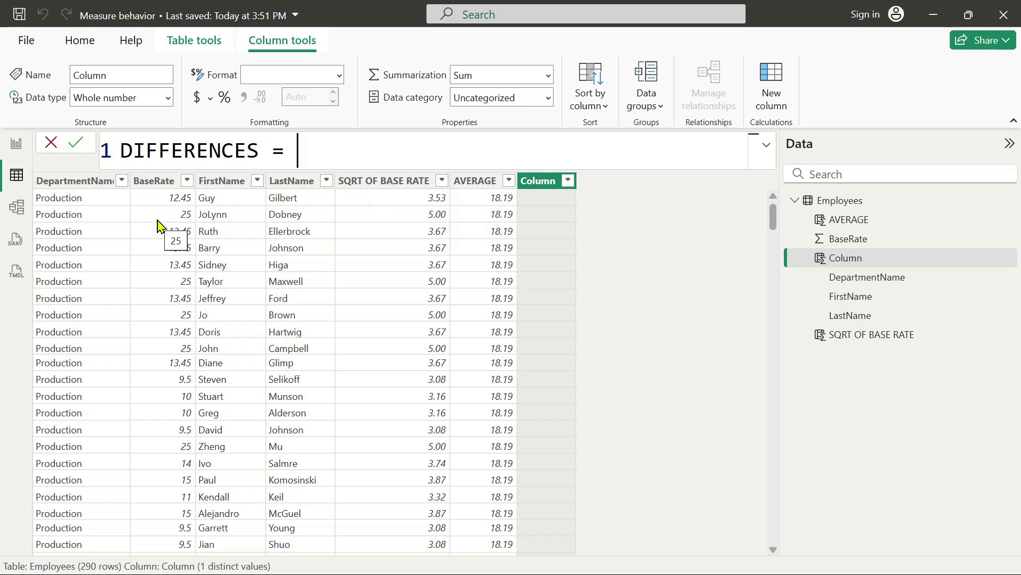
Step: Define the DIFFERENCES column as Employees[BaseRate]-Employees[AVERAGE] and commit the formula
type("BASE")
key("Tab")
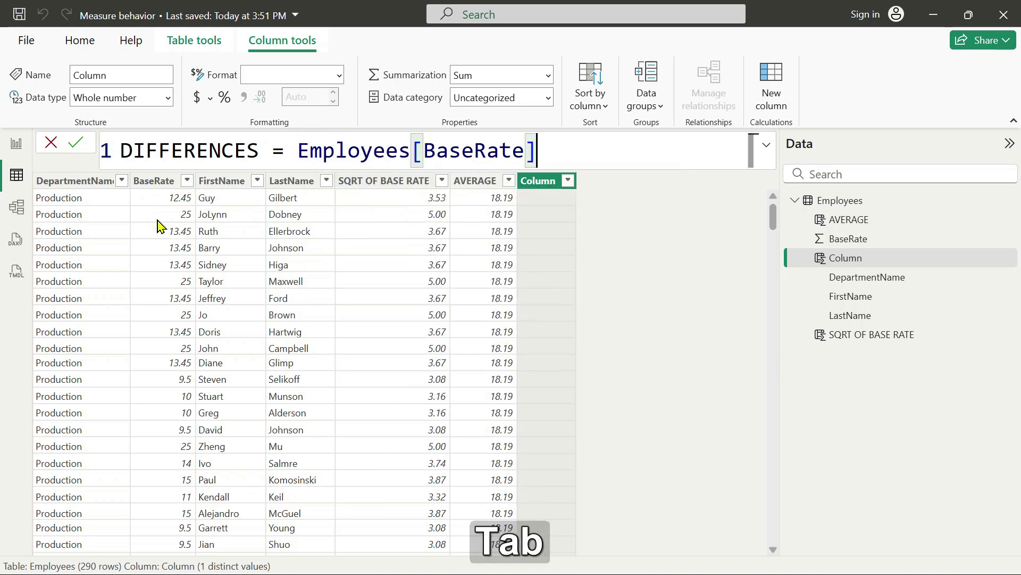
type("-AVER")
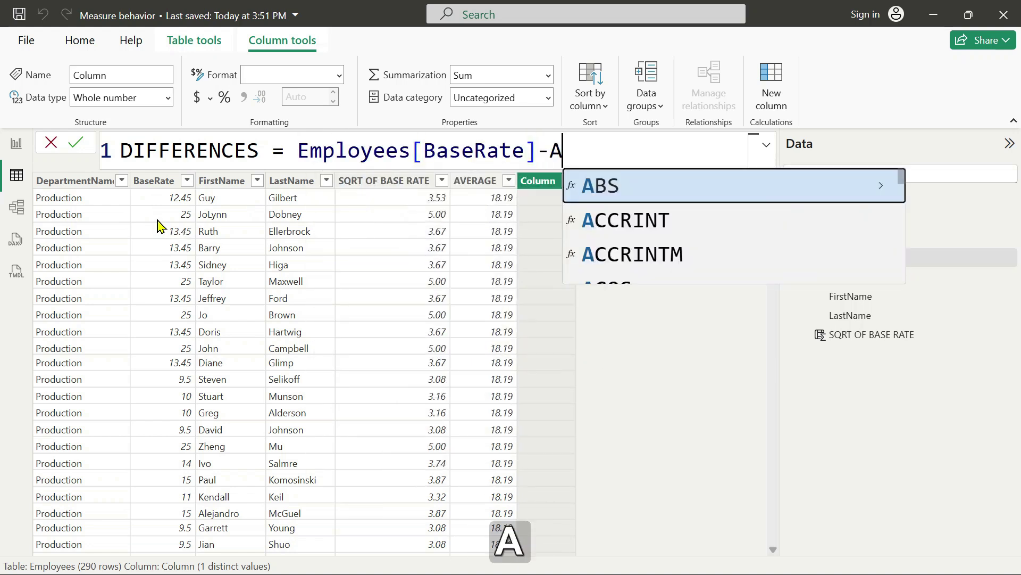
key("Down")
key("Down")
key("Down")
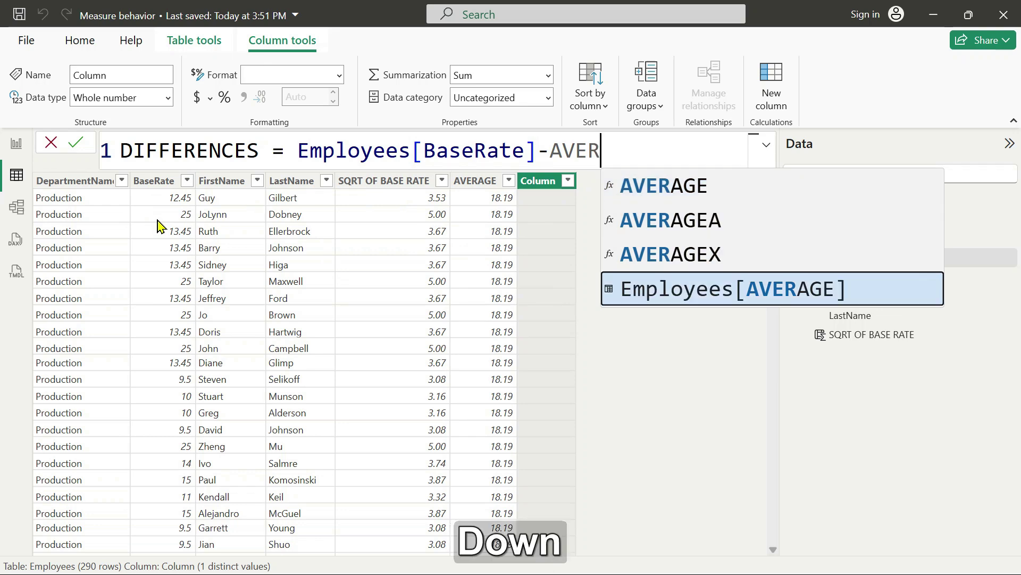
key("Tab")
key("Return")
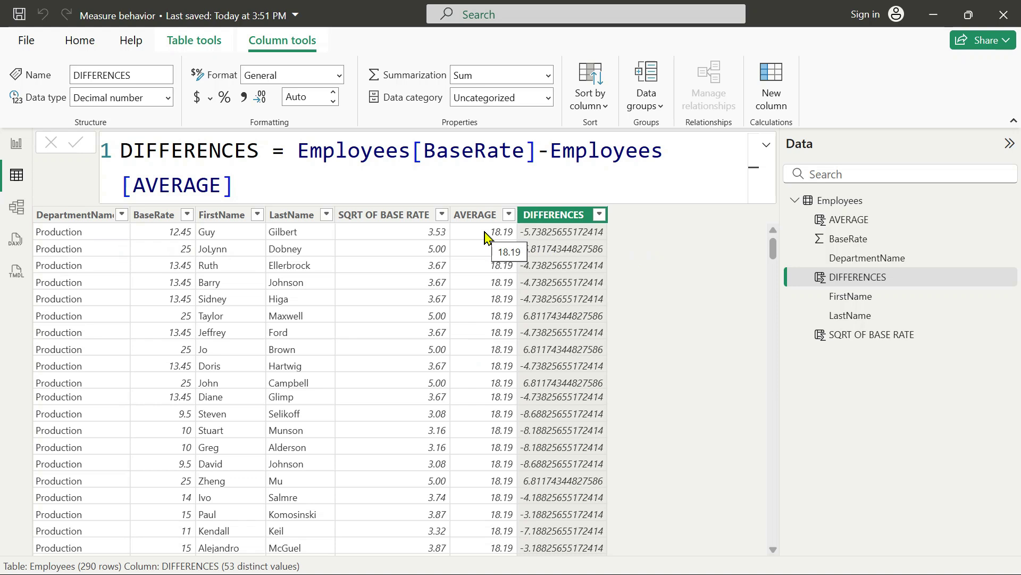
key("Down")
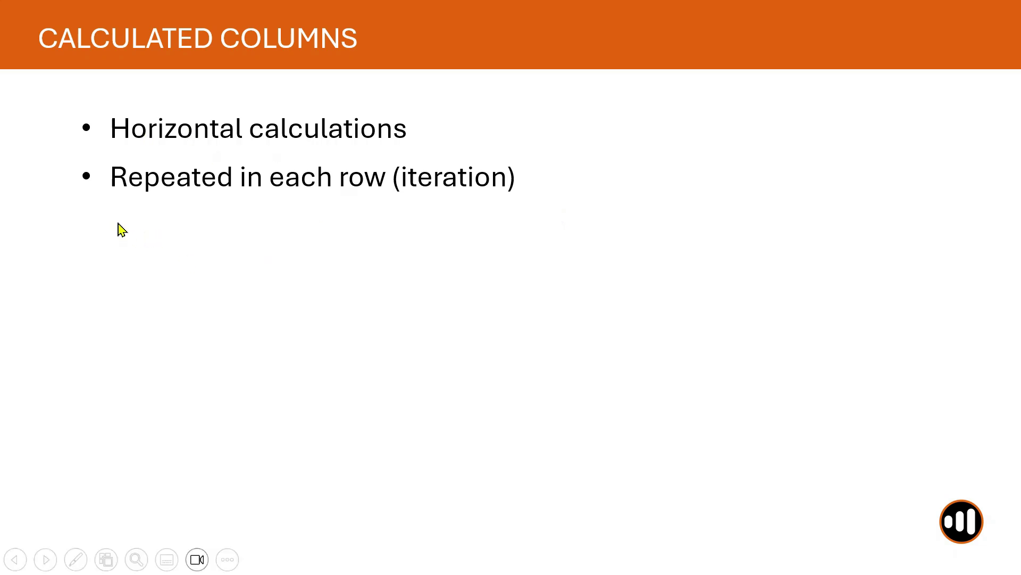
key("Down")
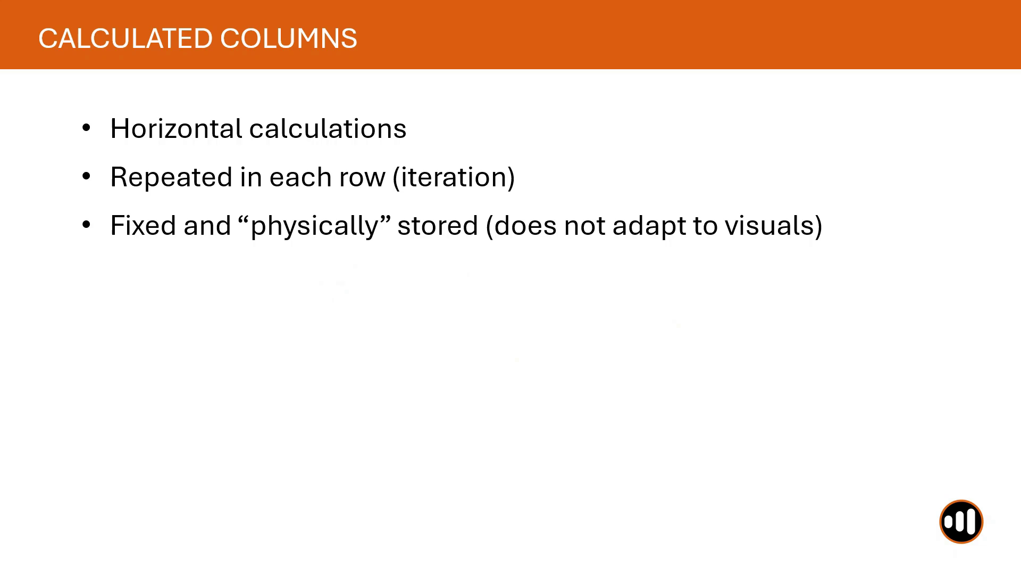
key("alt+Tab")
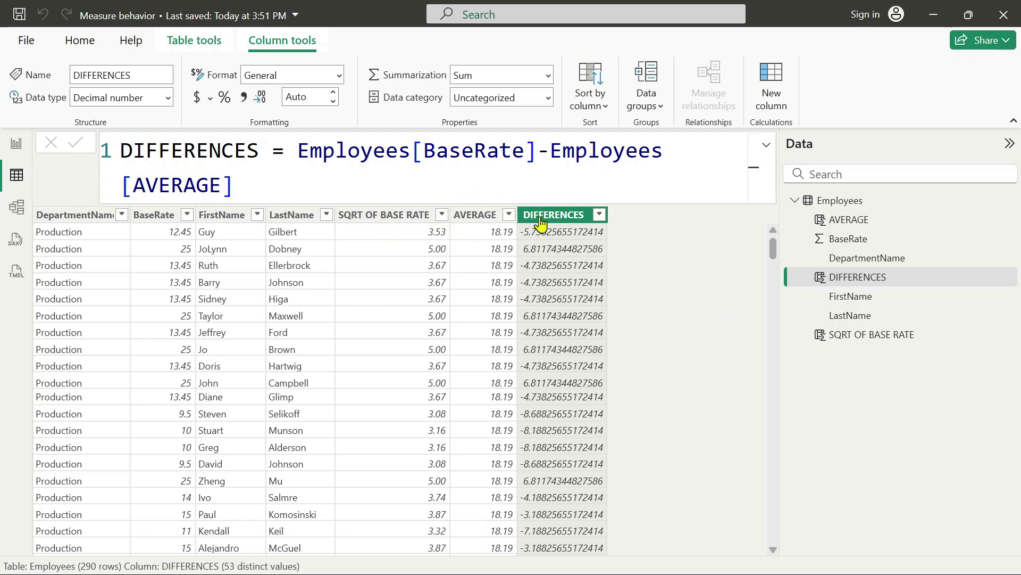
Step: Examine the DIFFERENCES values throughout the table, compare them with the BaseRate column, and inspect the DIFFERENCES expression
scroll(658, 354, "down", 1)
scroll(658, 354, "down", 6)
scroll(659, 355, "up", 6)
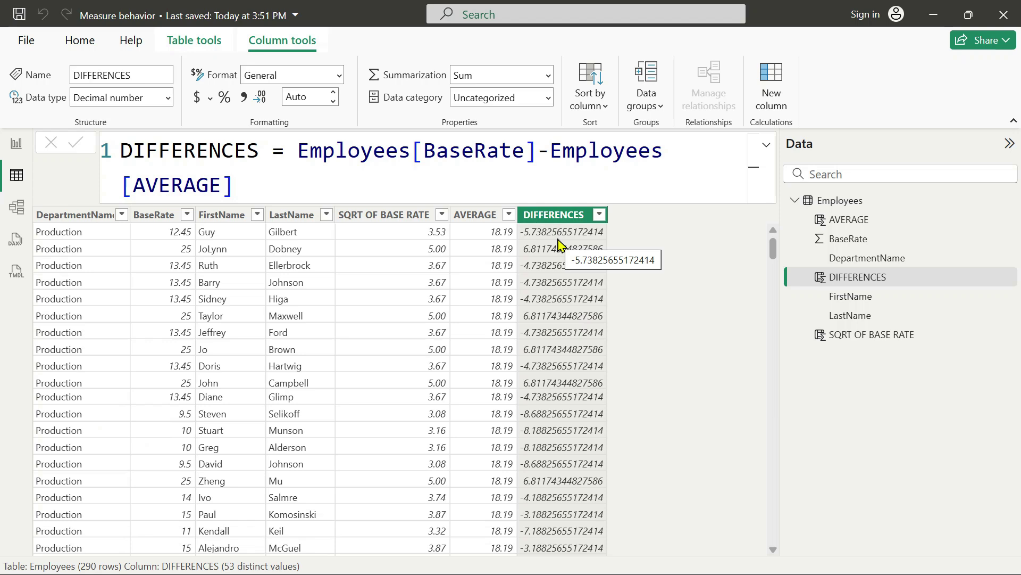
scroll(586, 372, "down", 4)
scroll(586, 372, "up", 5)
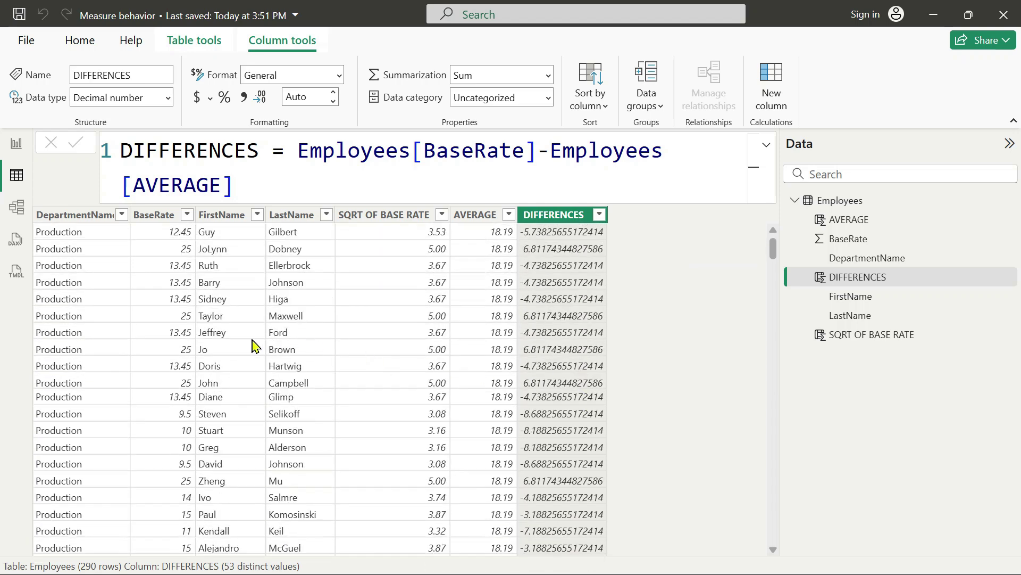
scroll(251, 347, "down", 6)
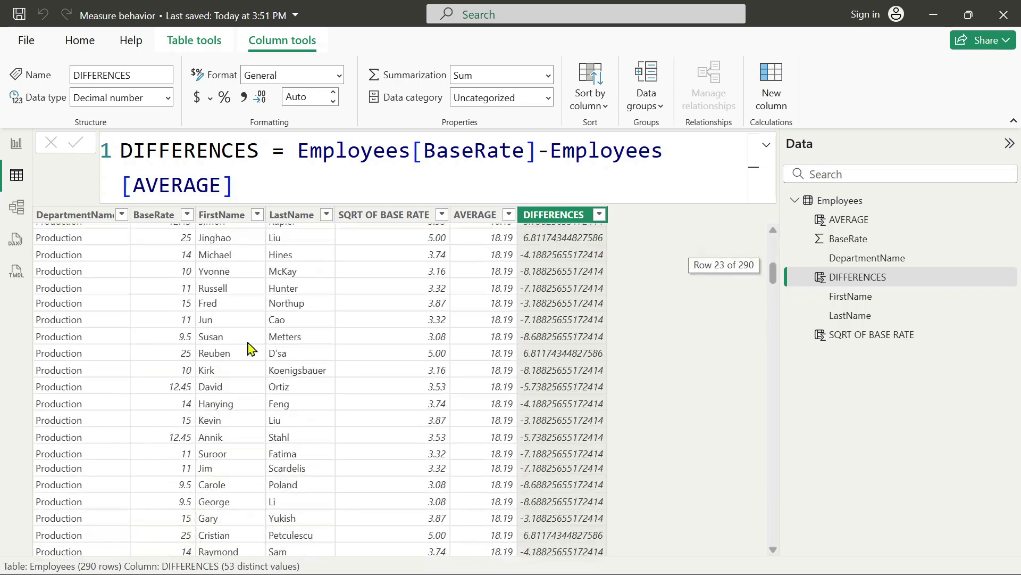
scroll(251, 348, "up", 6)
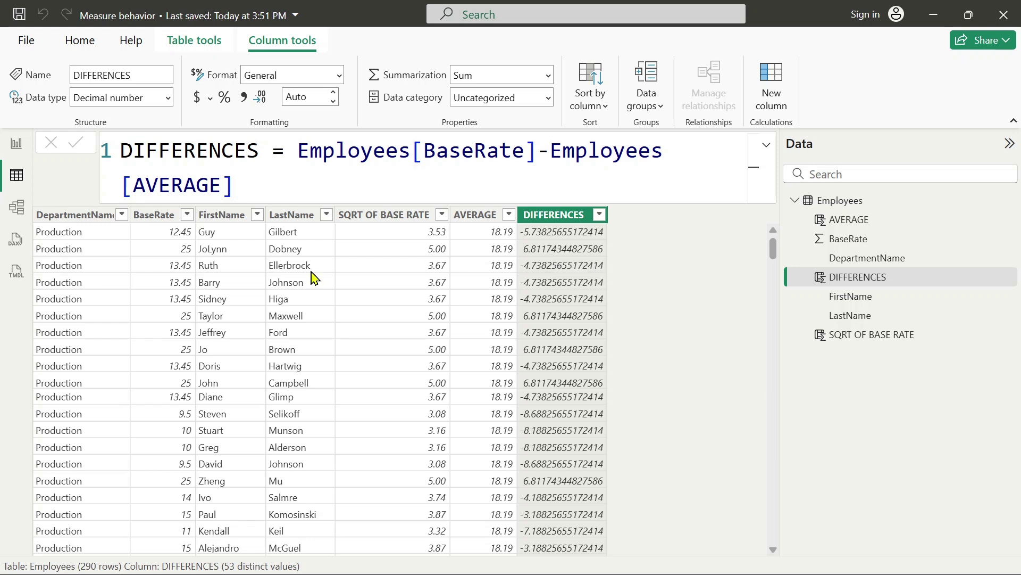
left_click(153, 215)
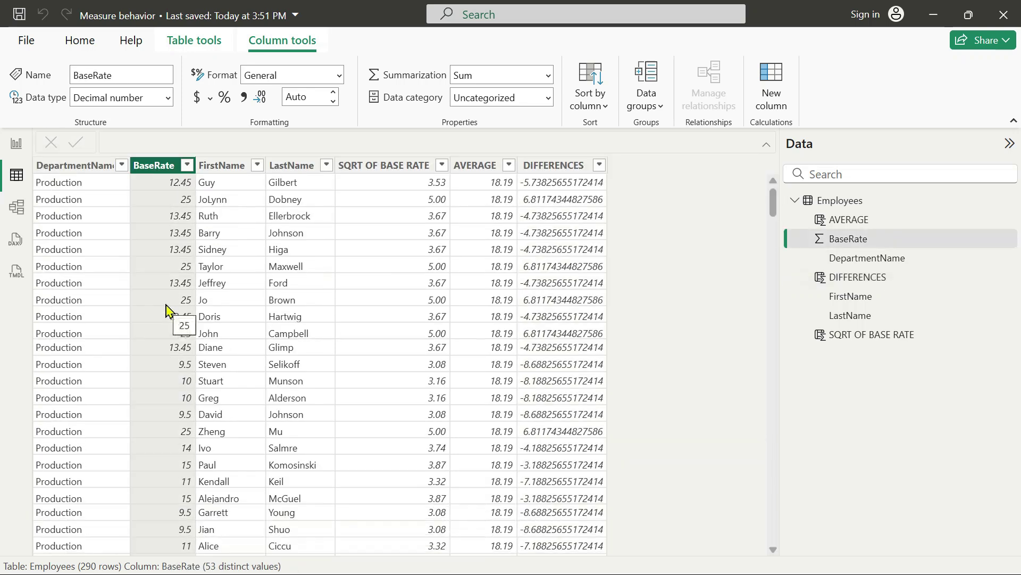
left_click(556, 171)
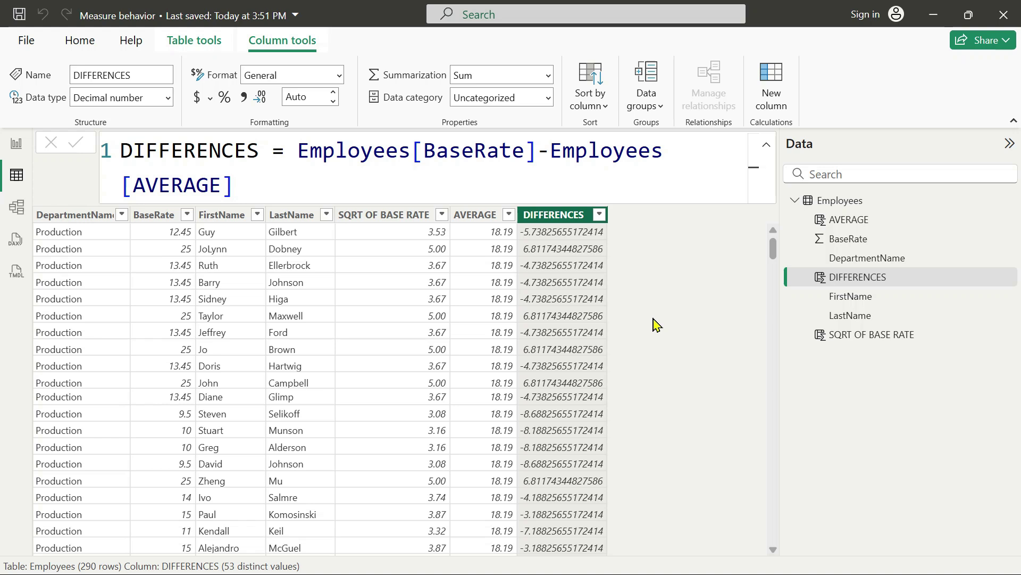
left_click_drag(295, 150, 318, 189)
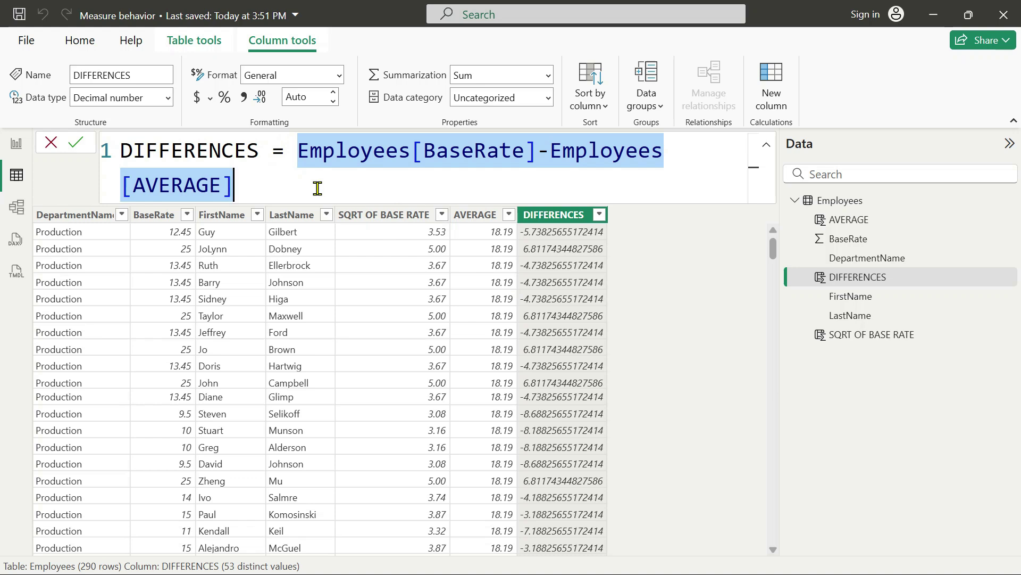
left_click(662, 257)
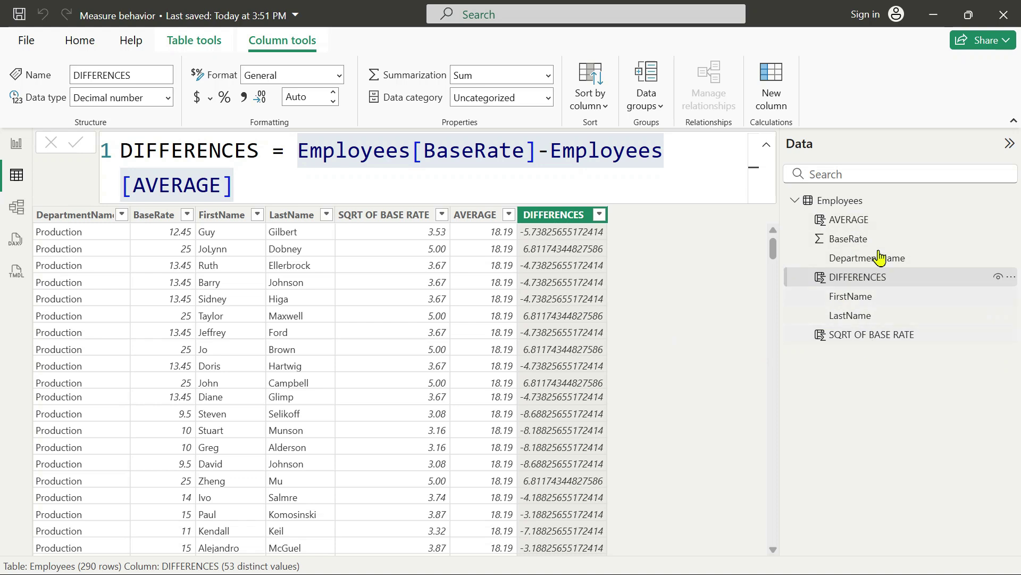
Step: Inspect the formulas of the SQRT OF BASE RATE, DIFFERENCES and AVERAGE calculated columns among the Employees table's fields
left_click(795, 201)
left_click(795, 201)
left_click(855, 340)
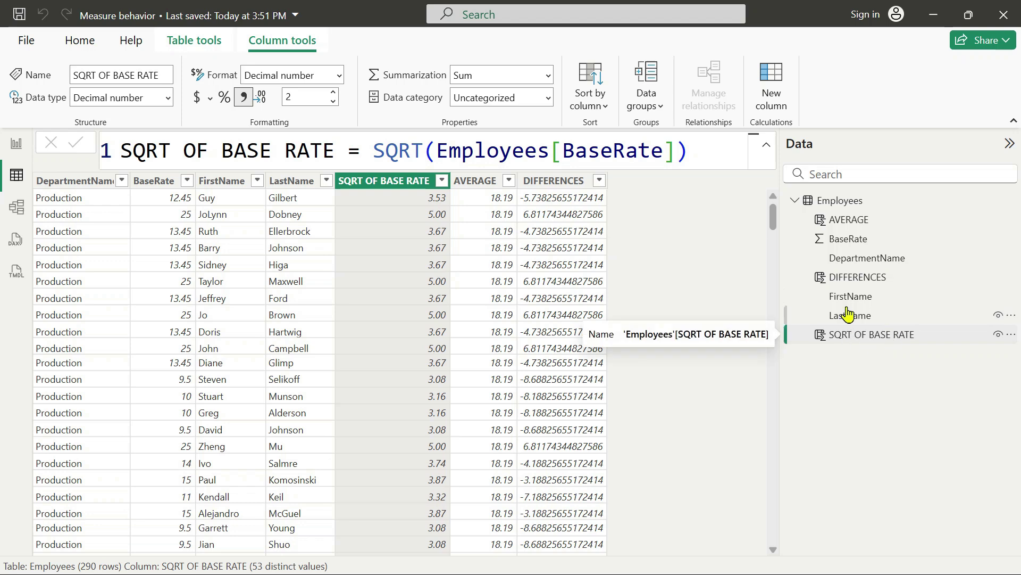
left_click(850, 282)
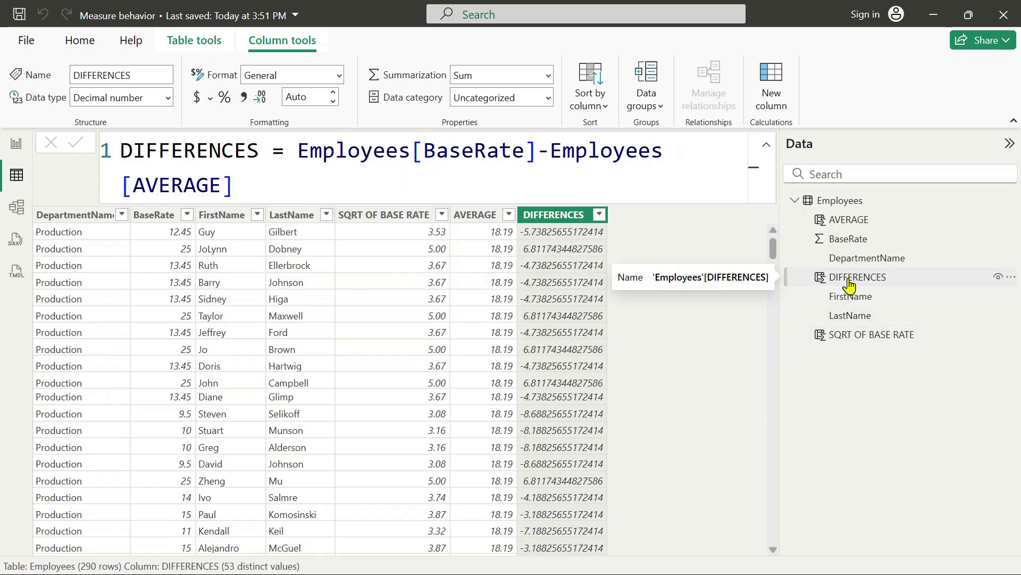
left_click(847, 219)
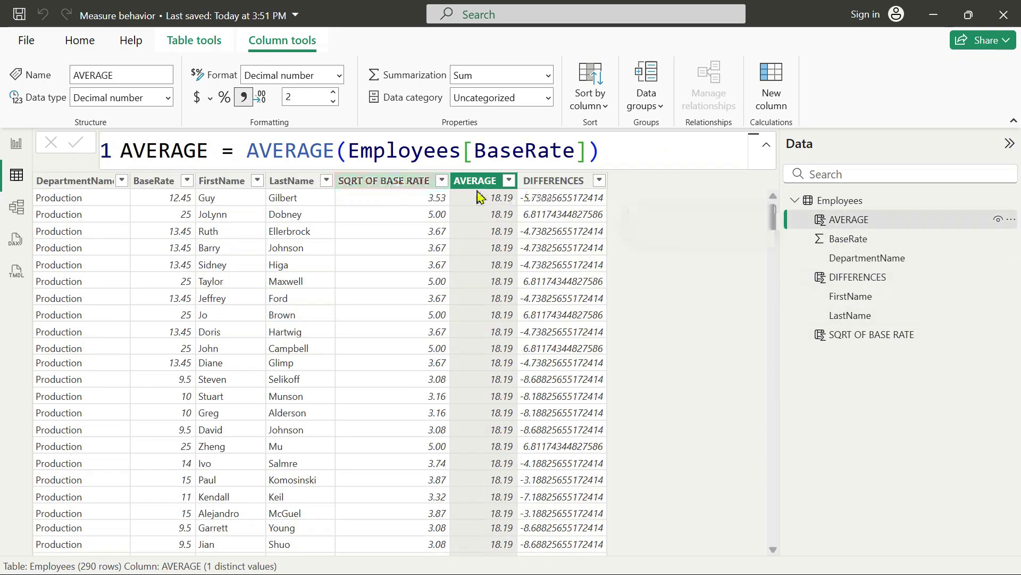
left_click(858, 280)
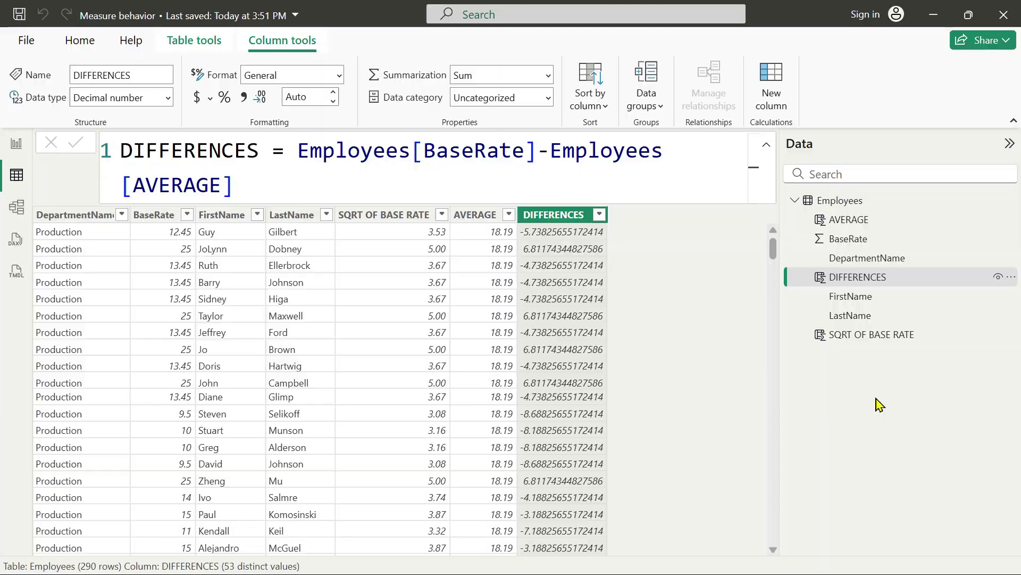
key("Down")
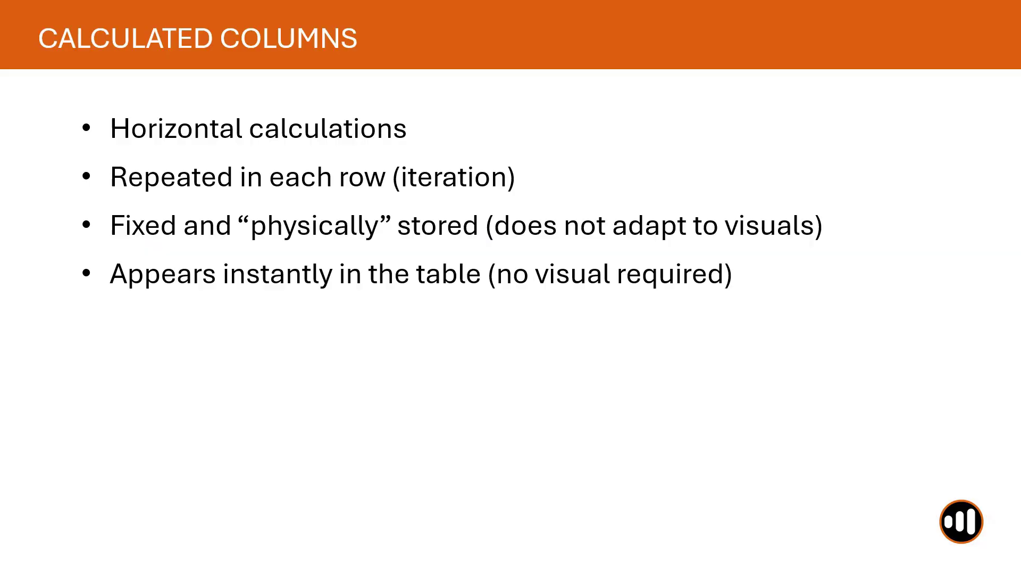
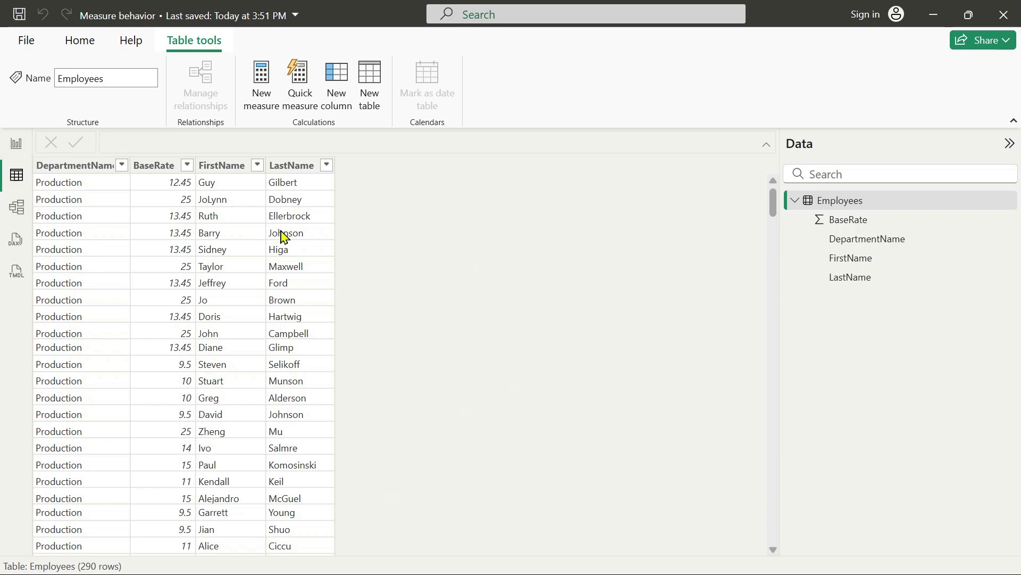
Step: Look over the report page's empty visuals and the Employees table's data, widening the Data pane beside the report page
left_click(17, 146)
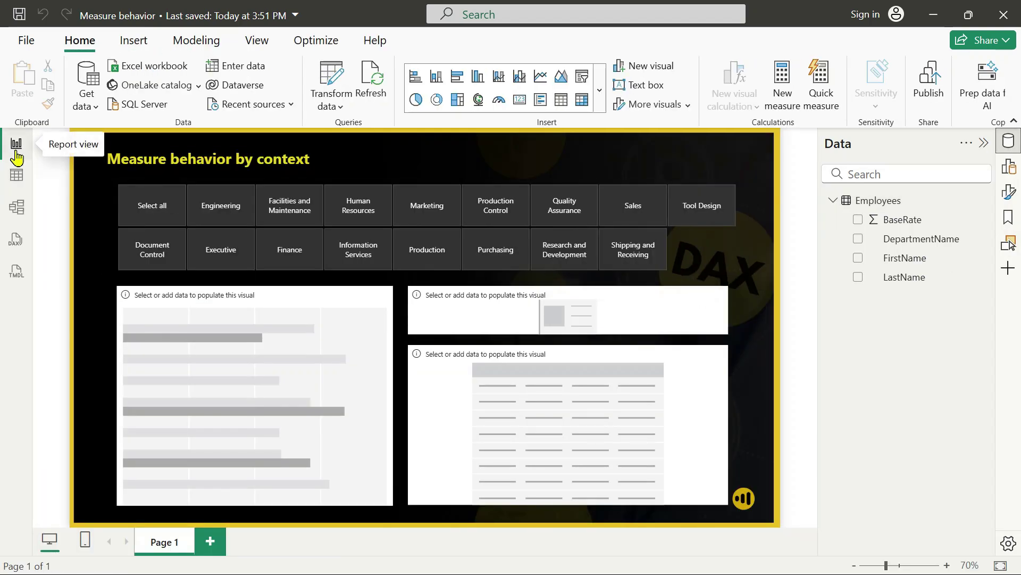
left_click(17, 176)
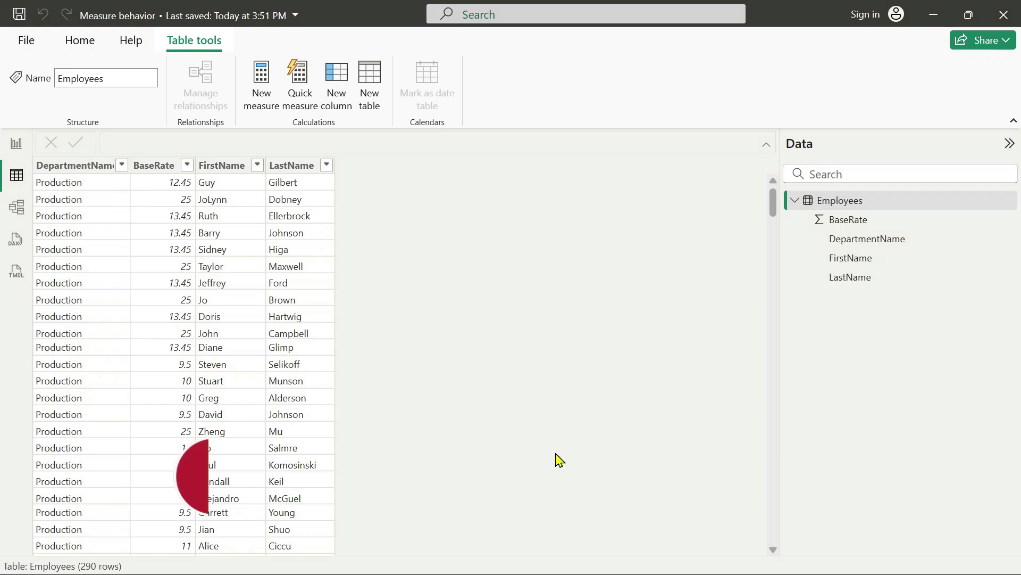
left_click(15, 142)
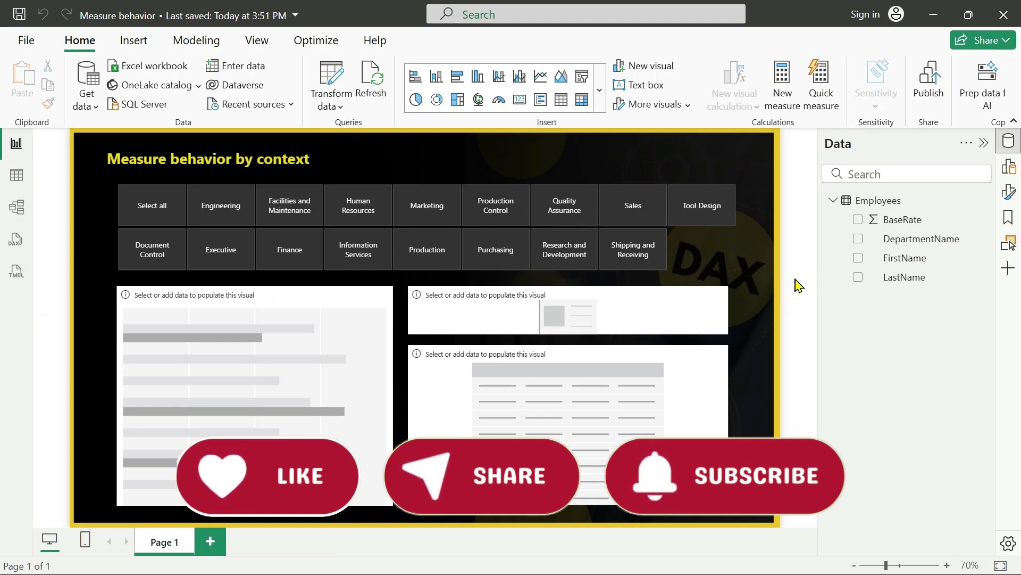
left_click_drag(820, 280, 793, 281)
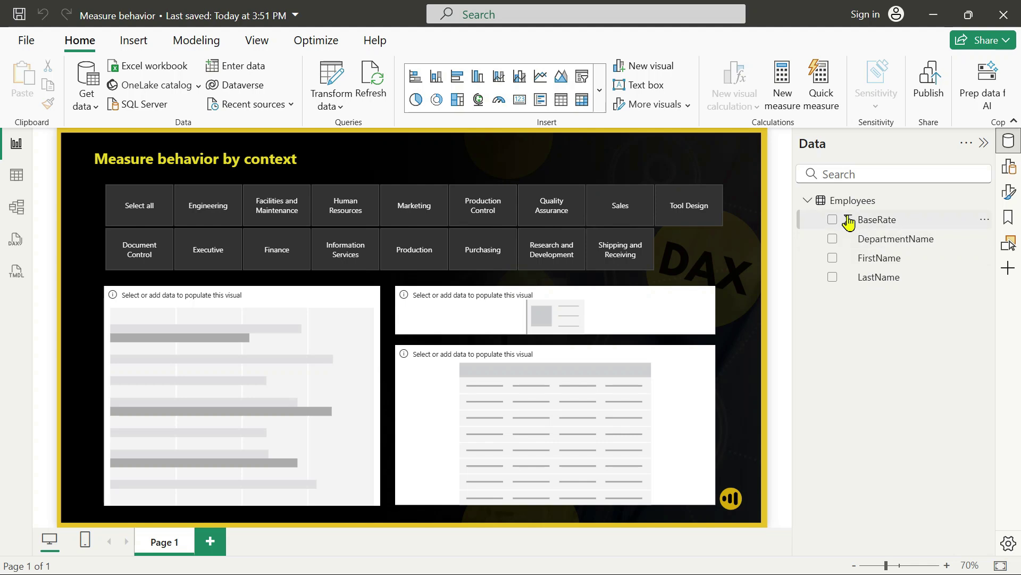
left_click(18, 180)
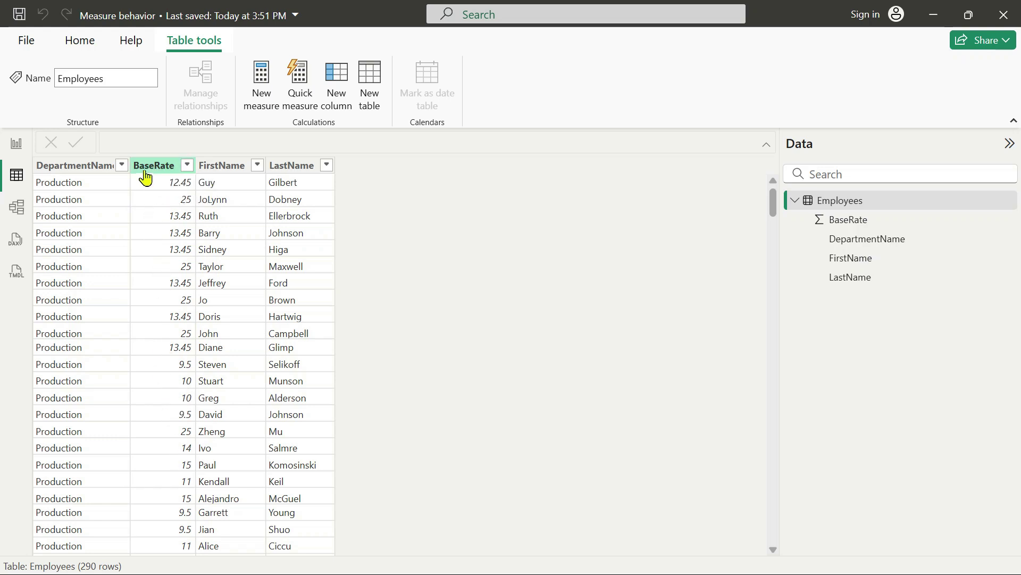
Step: From the report page, create a new measure in the Employees table and name it Measure 1
left_click(17, 143)
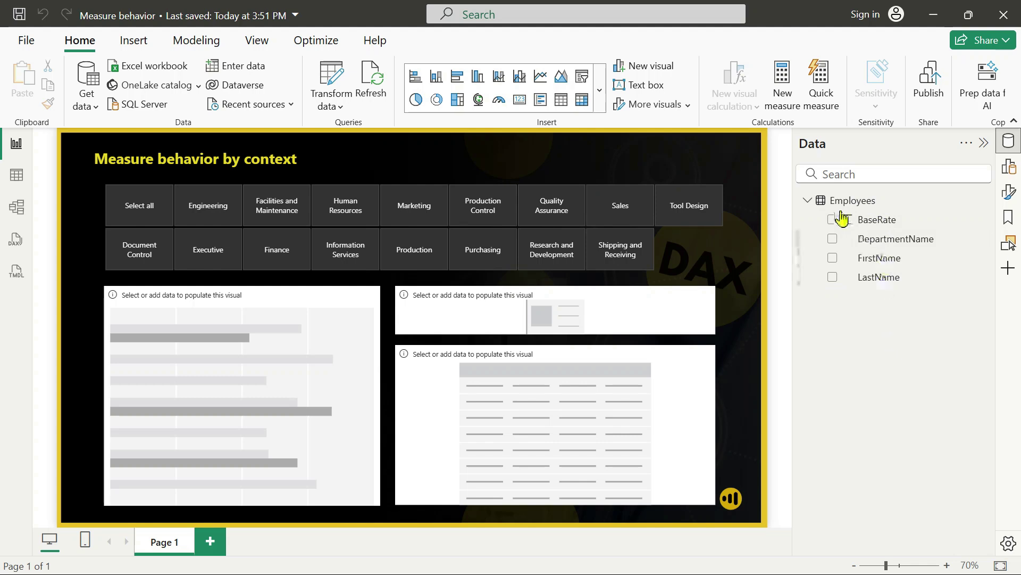
mouse_move(841, 208)
right_click(840, 202)
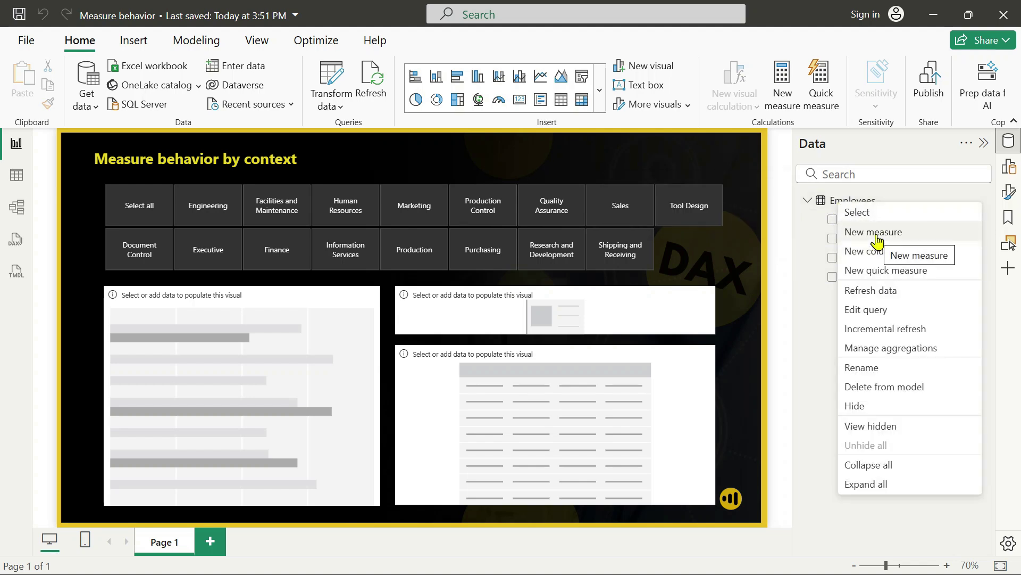
left_click(872, 233)
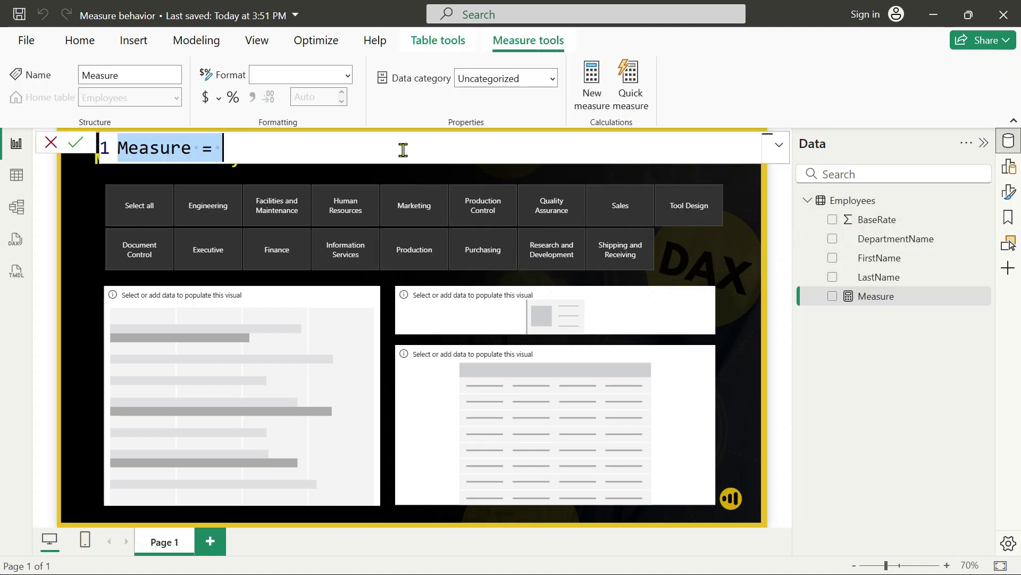
scroll(403, 150, "up", 2, "ctrl")
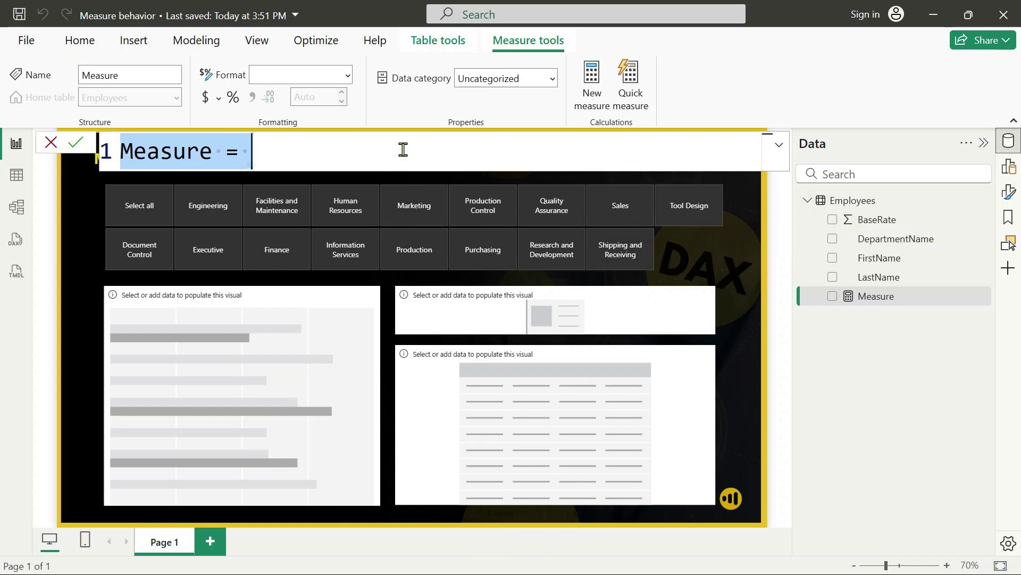
key("Left")
type("a")
key("Caps_Lock")
key("BackSpace")
type("Aver")
key("BackSpace")
key("BackSpace")
key("BackSpace")
key("BackSpace")
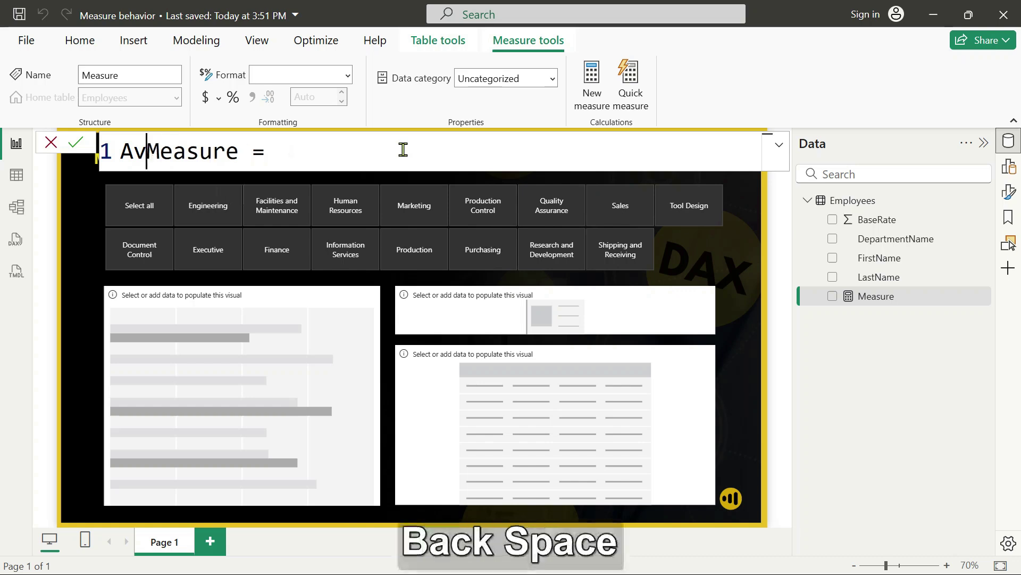
key("Right")
key("Right")
key("Right")
key("Right")
key("Right")
key("Right")
key("Right")
key("Right")
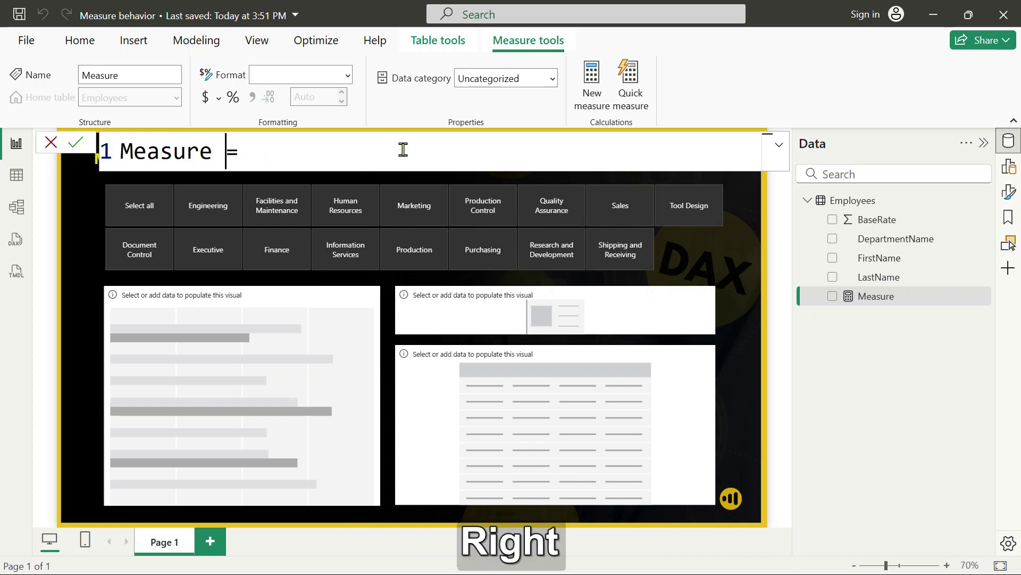
type("1")
Step: Define Measure 1 as AVERAGE(Employees[BaseRate]) and commit the formula
key("Right")
key("Caps_Lock")
type("AC")
key("BackSpace")
type("E")
key("BackSpace")
type("V")
key("Tab")
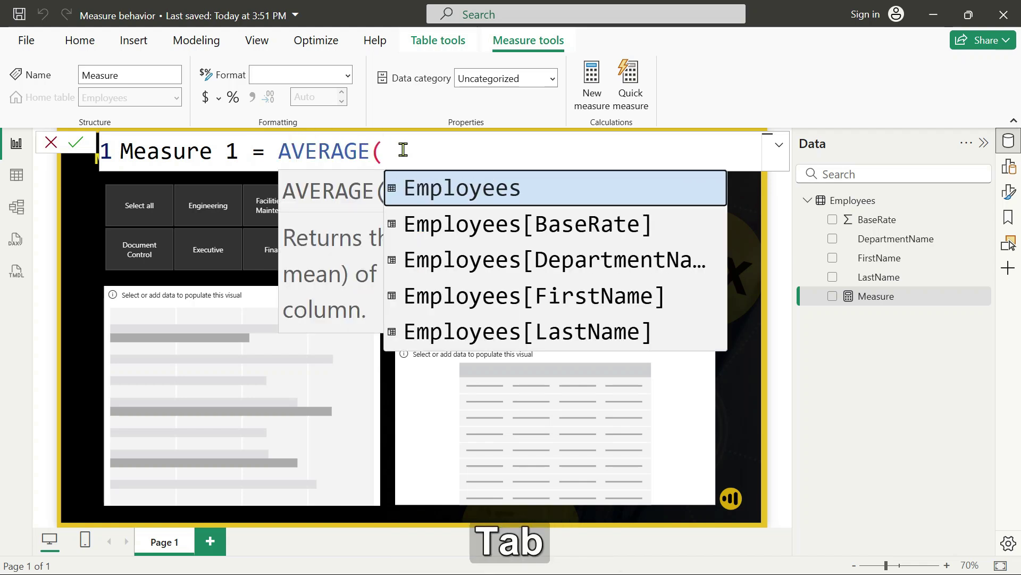
key("Down")
key("Tab")
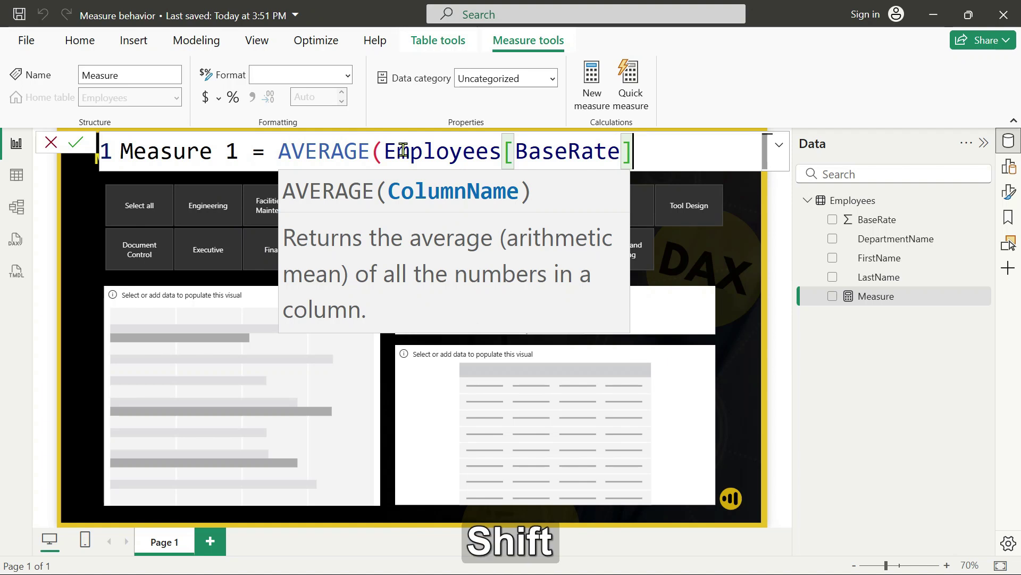
type(")")
key("Return")
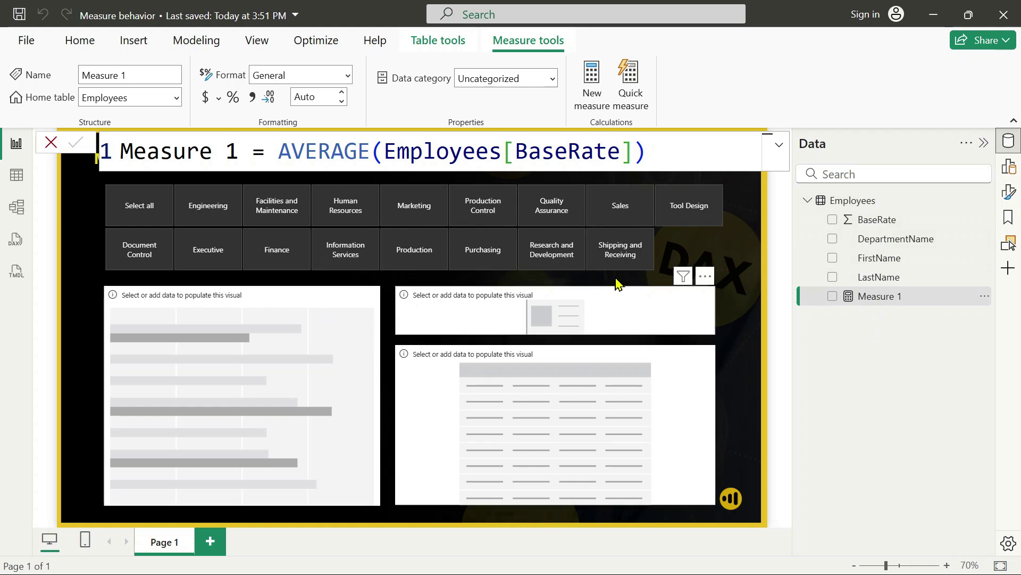
Step: Check the Employees table's data for Measure 1, and review the measure's formula on the report page
left_click(672, 151)
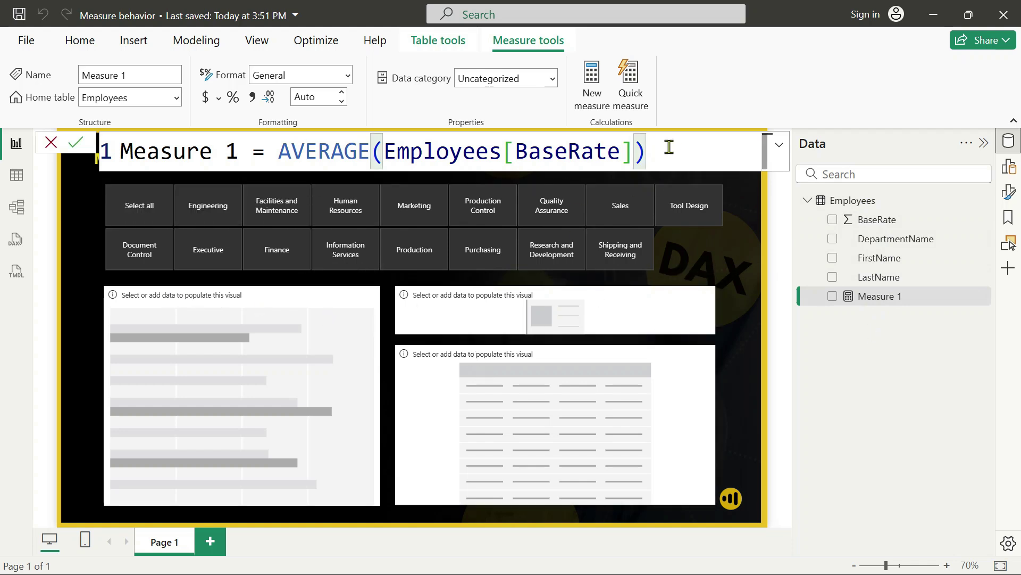
left_click(16, 176)
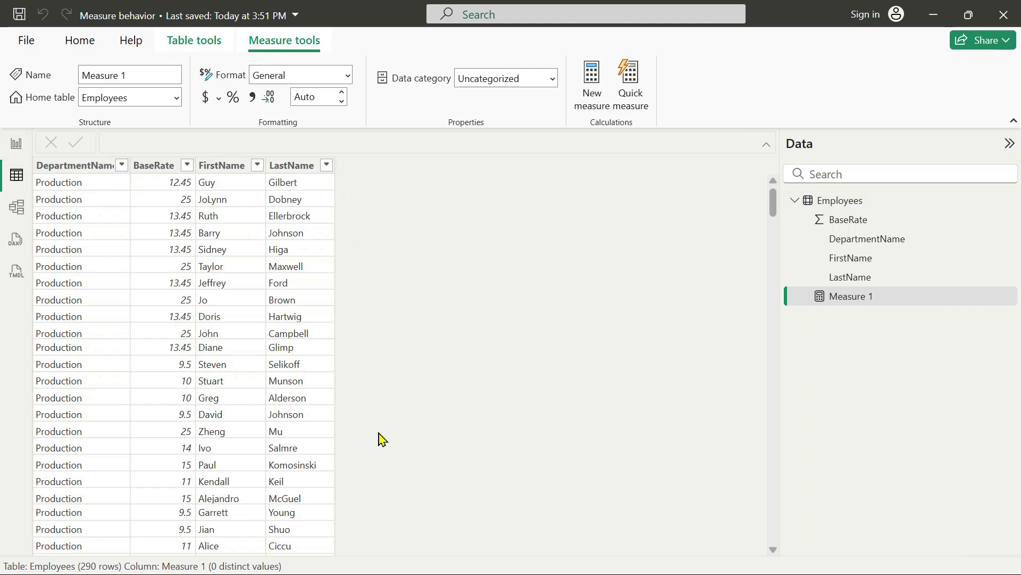
left_click(15, 145)
left_click(883, 299)
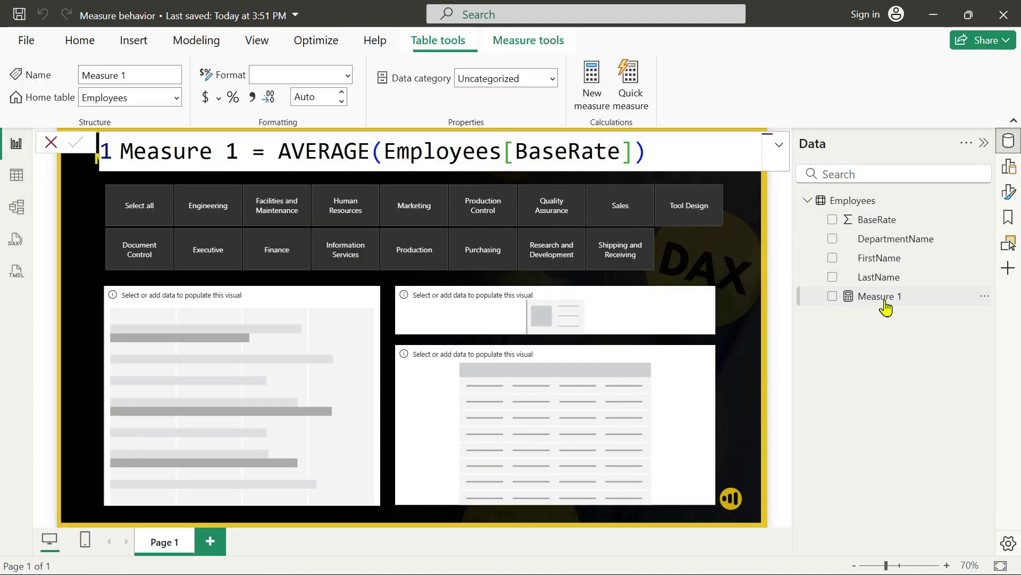
left_click(747, 257)
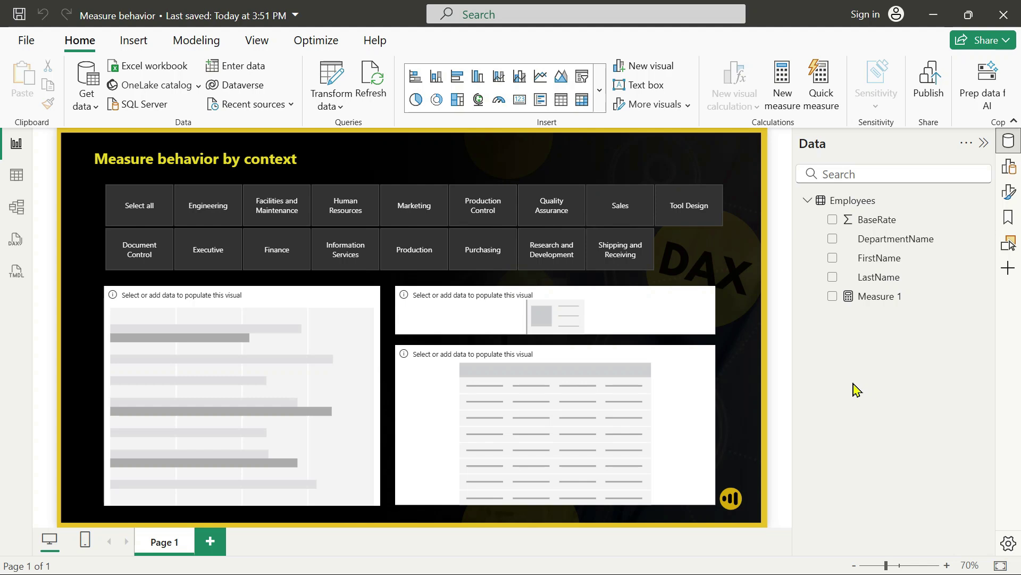
Step: Look over the empty bar chart, card and table visuals on the report page and recheck Measure 1's formula
left_click(353, 306)
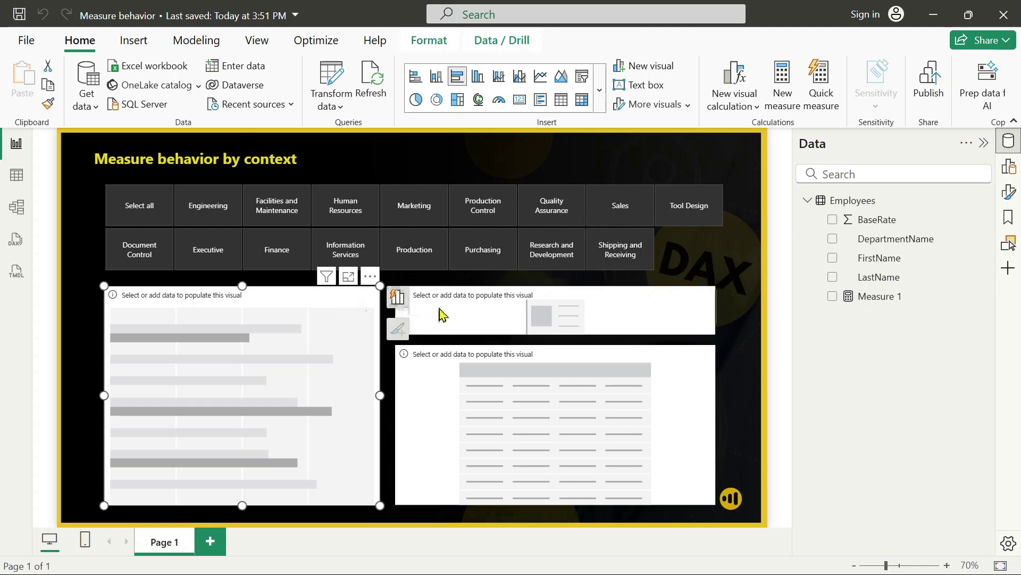
left_click(438, 376)
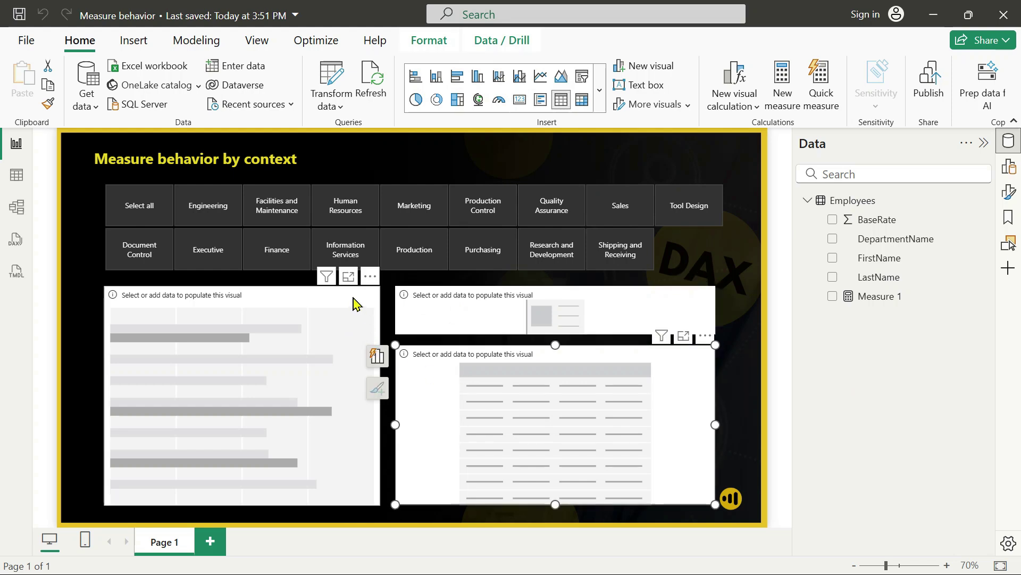
left_click(355, 304)
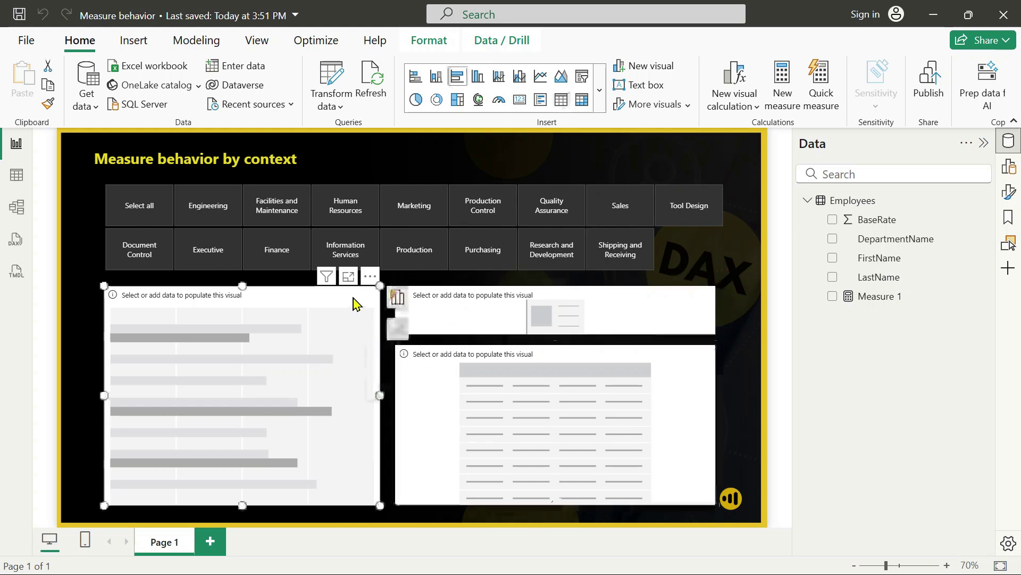
left_click(455, 302)
left_click(413, 361)
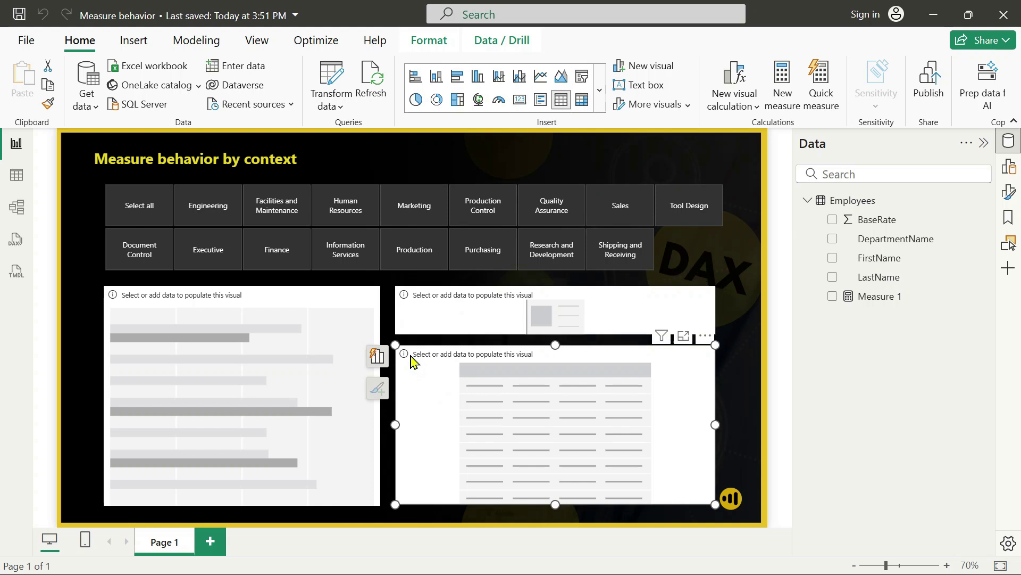
left_click(748, 256)
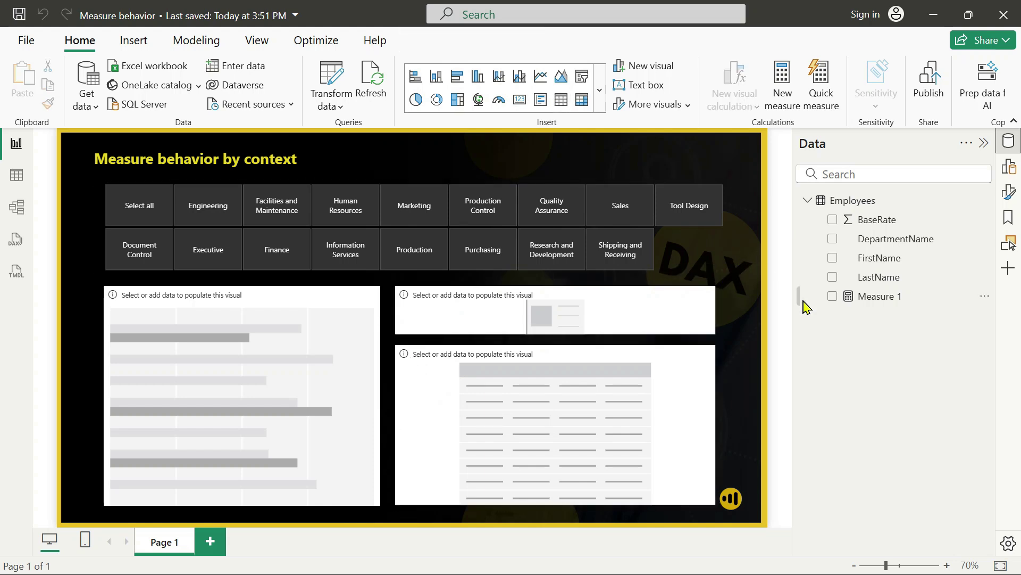
left_click(873, 299)
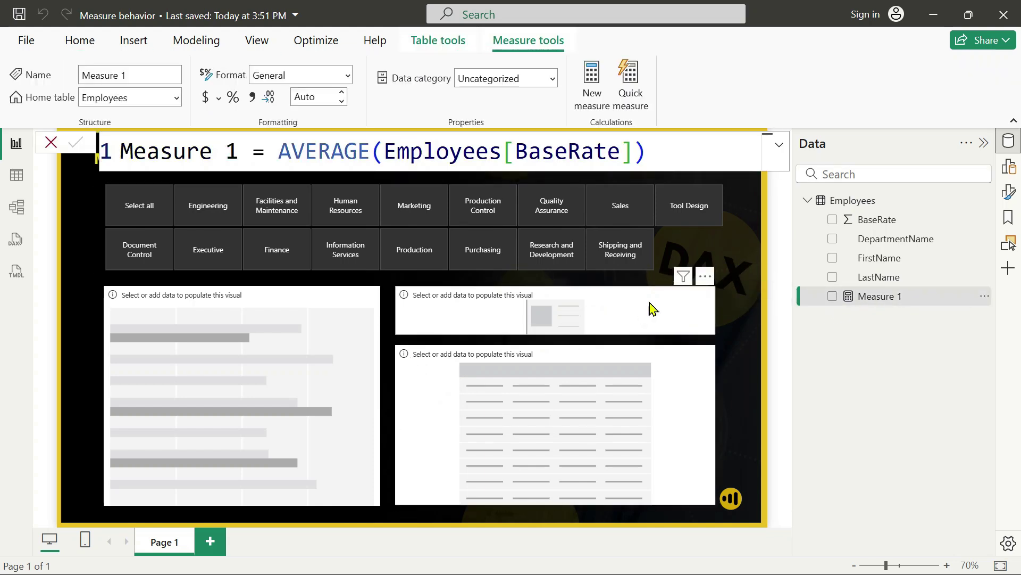
Step: Add Measure 1 to the empty card and to the empty table visual below it
left_click(671, 310)
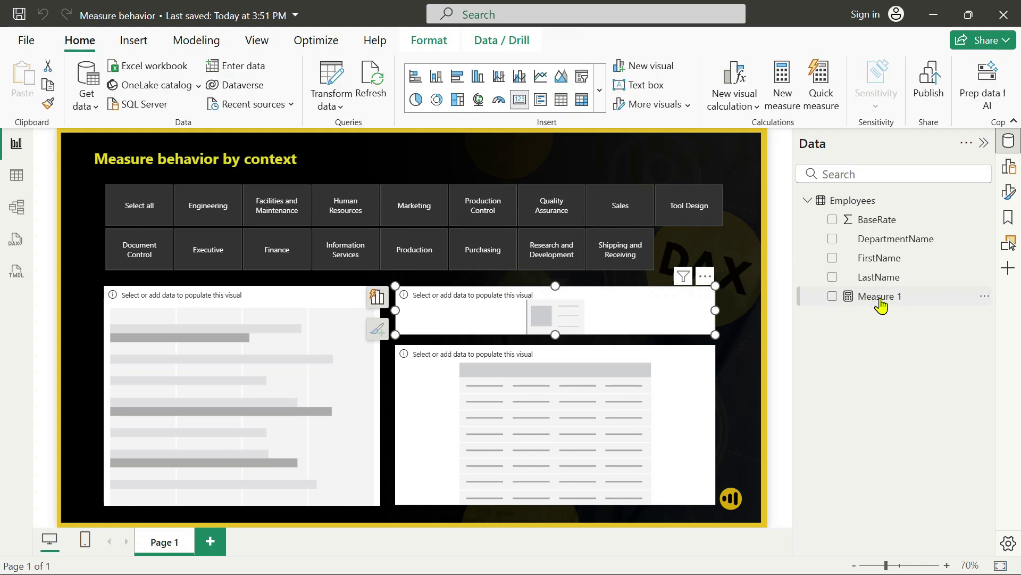
left_click_drag(881, 304, 540, 316)
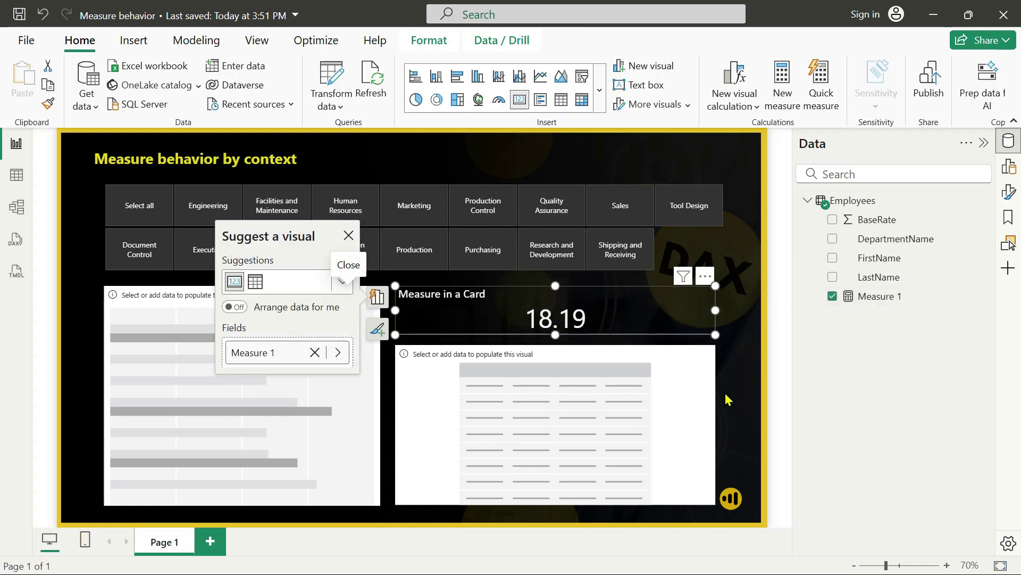
left_click(700, 369)
left_click_drag(888, 301, 595, 383)
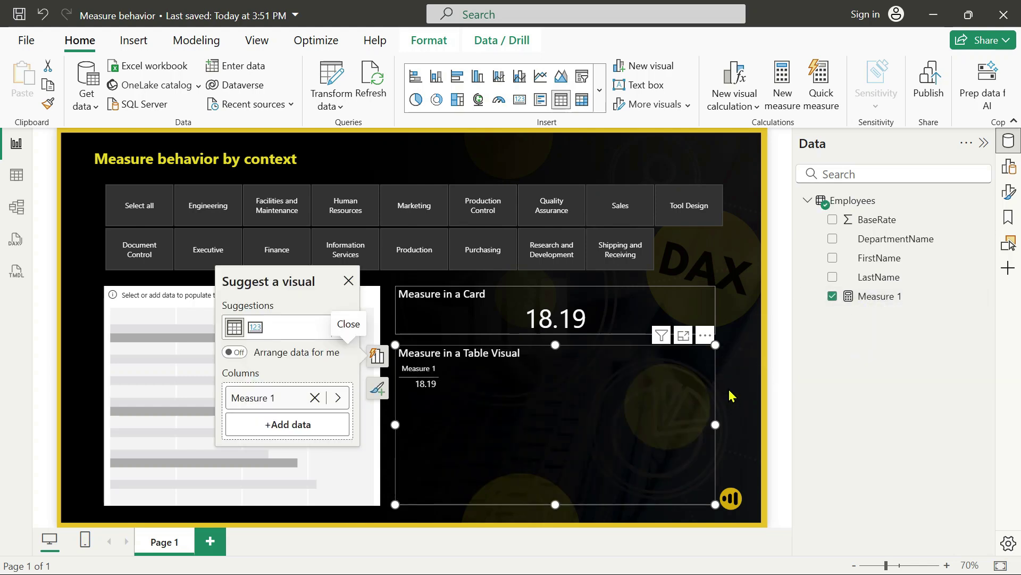
left_click(731, 395)
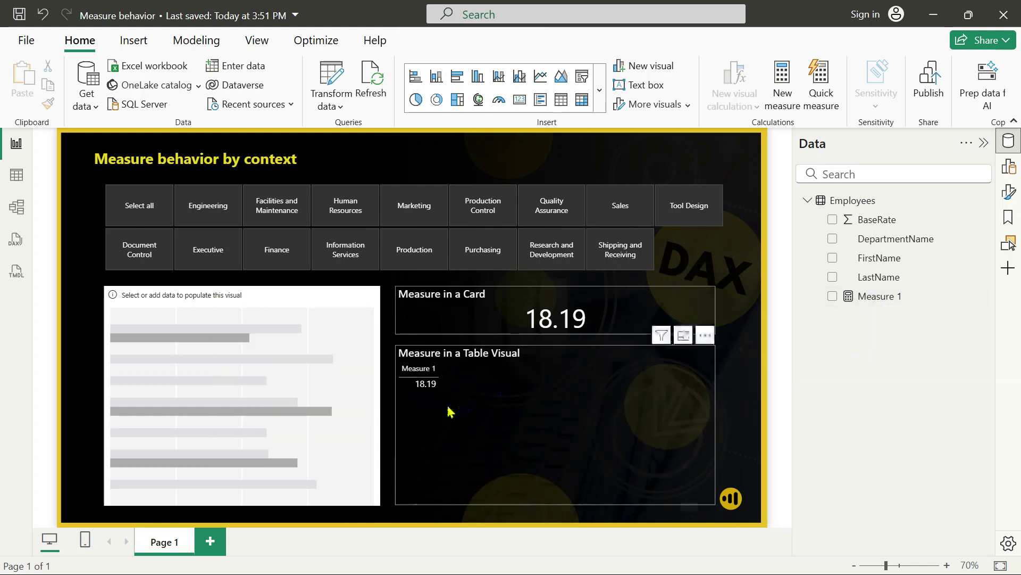
Step: Add Measure 1 to the empty bar chart as its X-axis value
left_click(335, 307)
left_click_drag(892, 297, 265, 347)
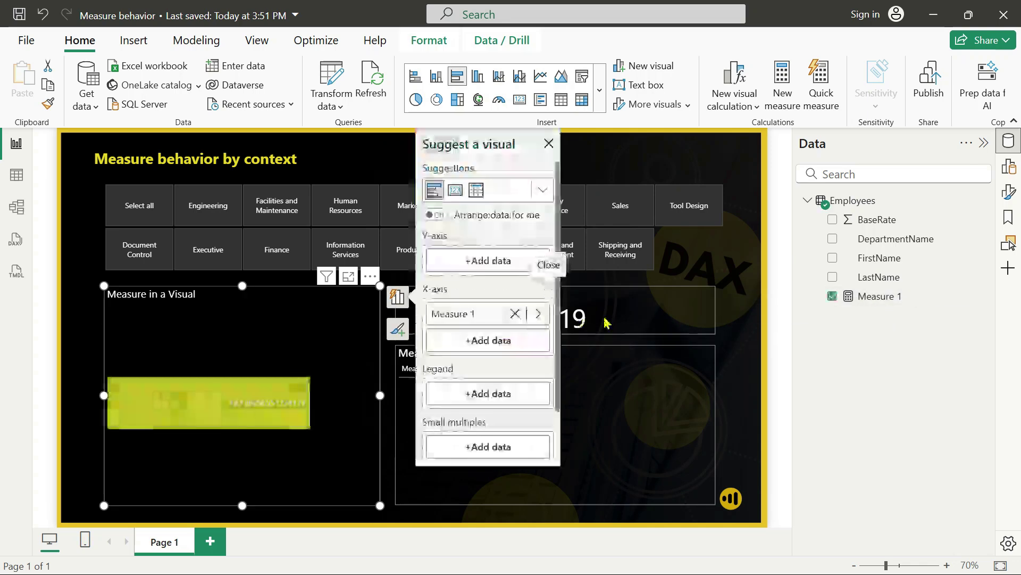
left_click(747, 339)
Step: Format Measure 1 as a decimal number with a thousands separator and 2 decimal places
left_click(866, 304)
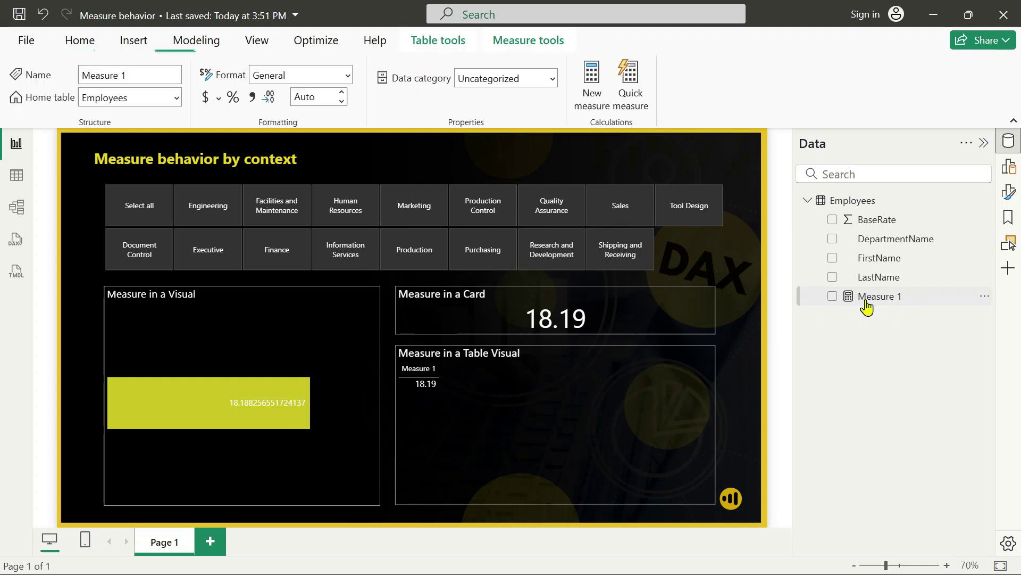
left_click(252, 98)
left_click(739, 291)
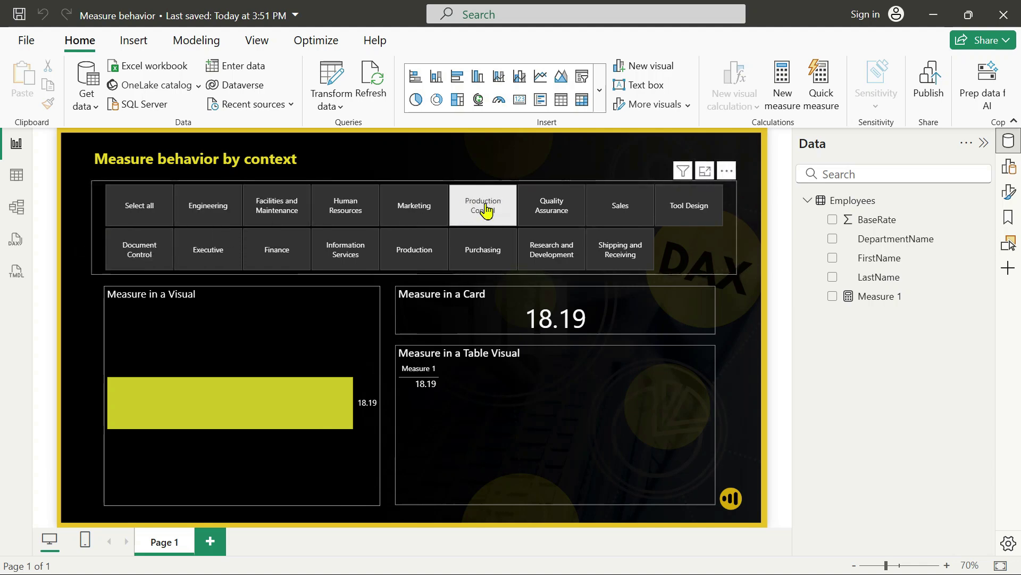
Step: Slice the report page by the Engineering department and review the DepartmentName filter values in the Employees table
left_click(213, 211)
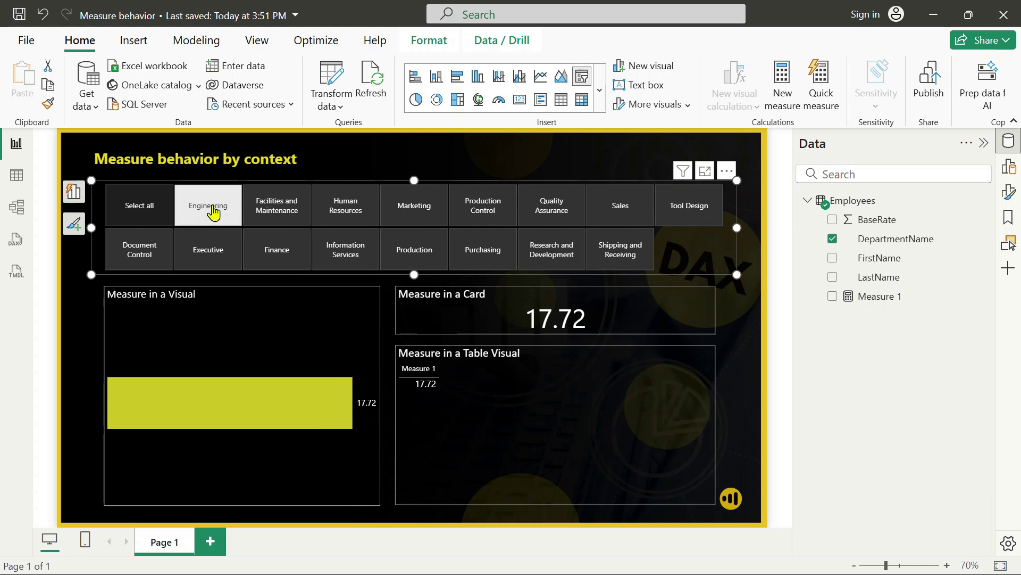
left_click(16, 175)
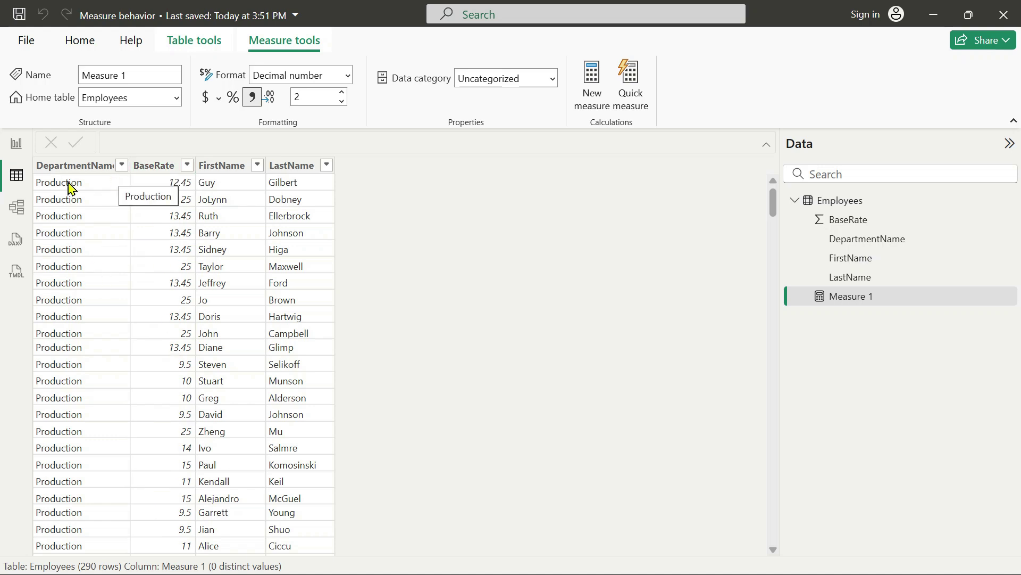
left_click(122, 165)
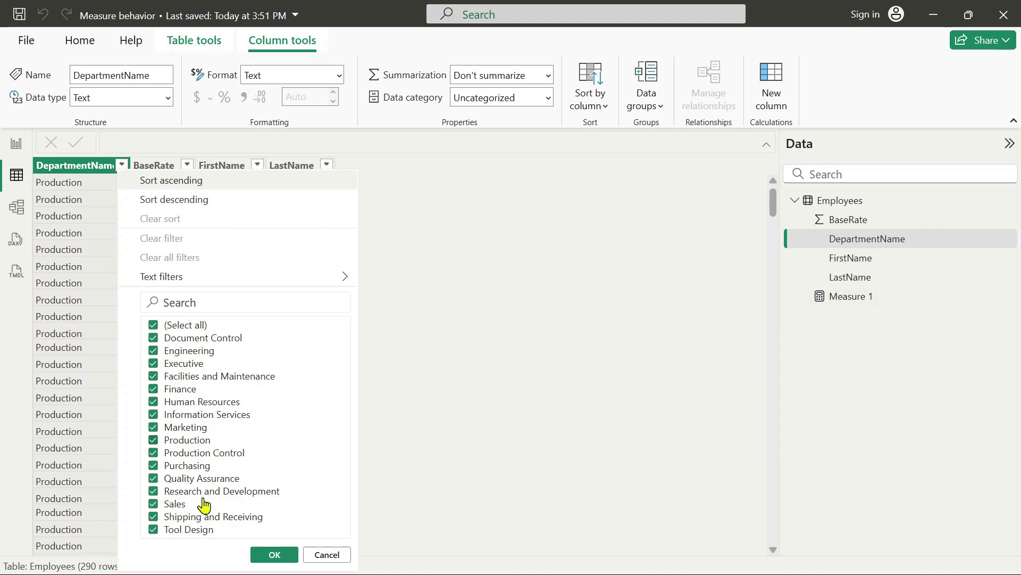
left_click(329, 554)
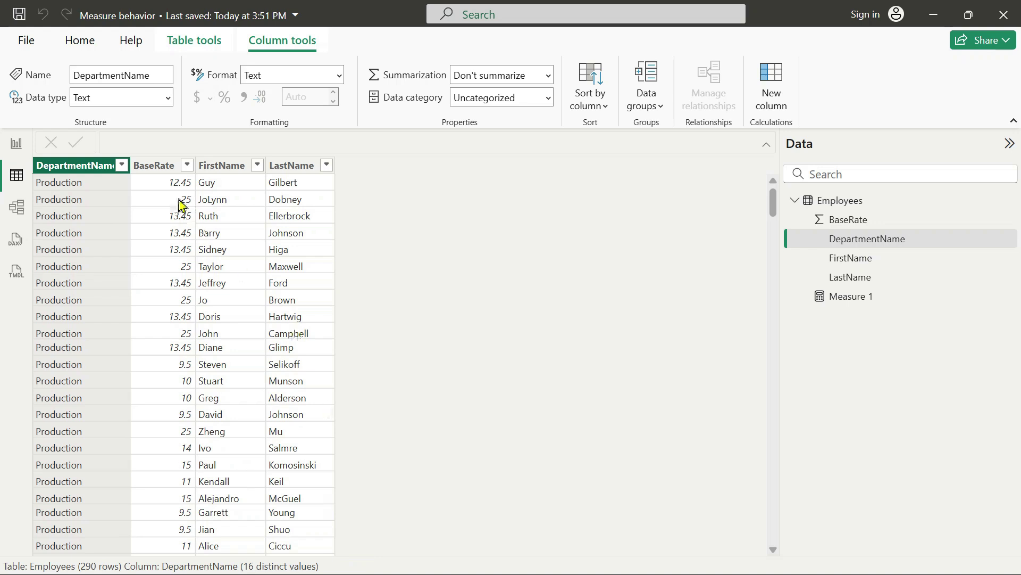
left_click(122, 165)
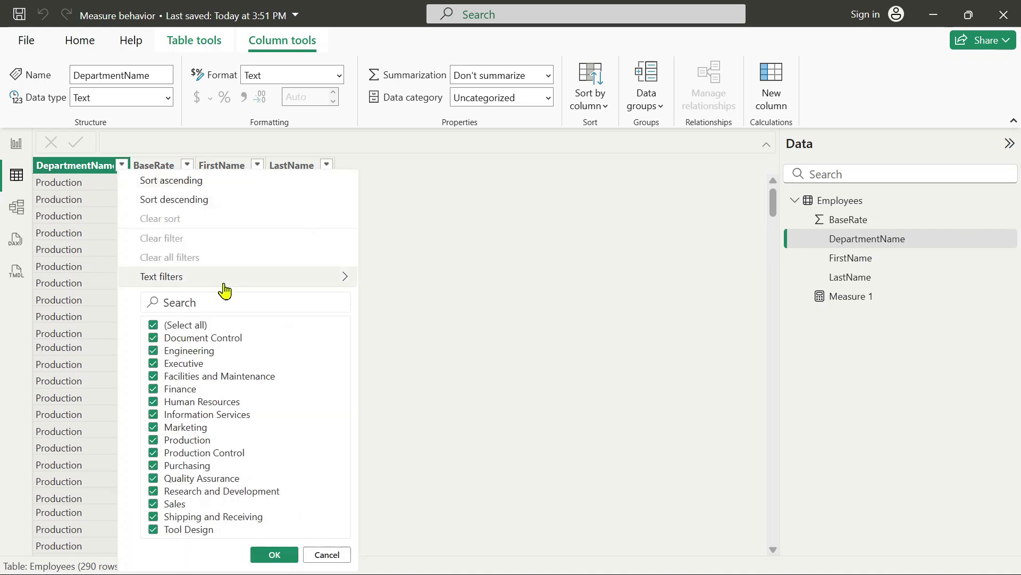
left_click(399, 178)
Step: Include Engineering again in the report's department slicer and filter the Employees table's DepartmentName column to Engineering only
left_click(15, 144)
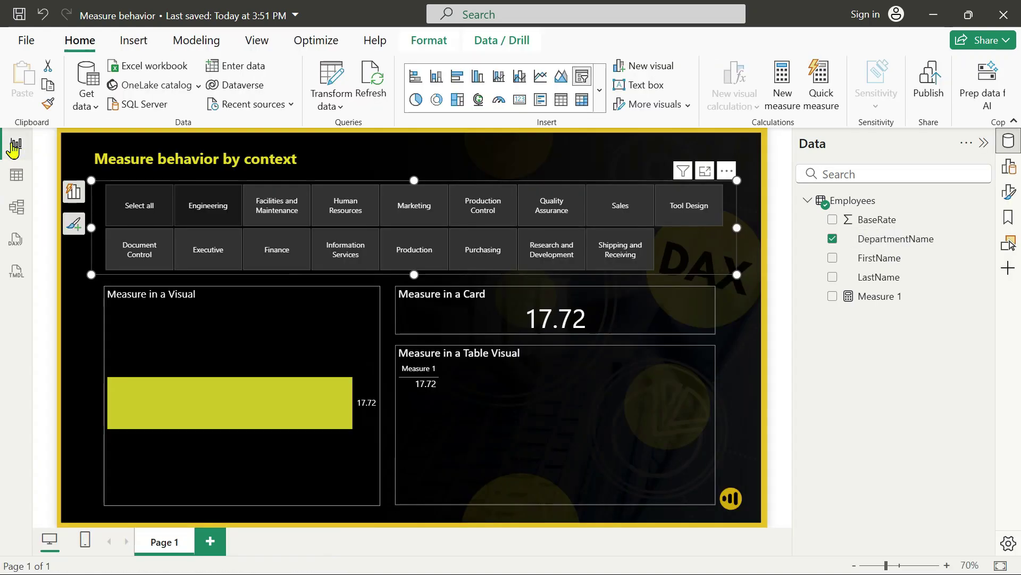
left_click(207, 213)
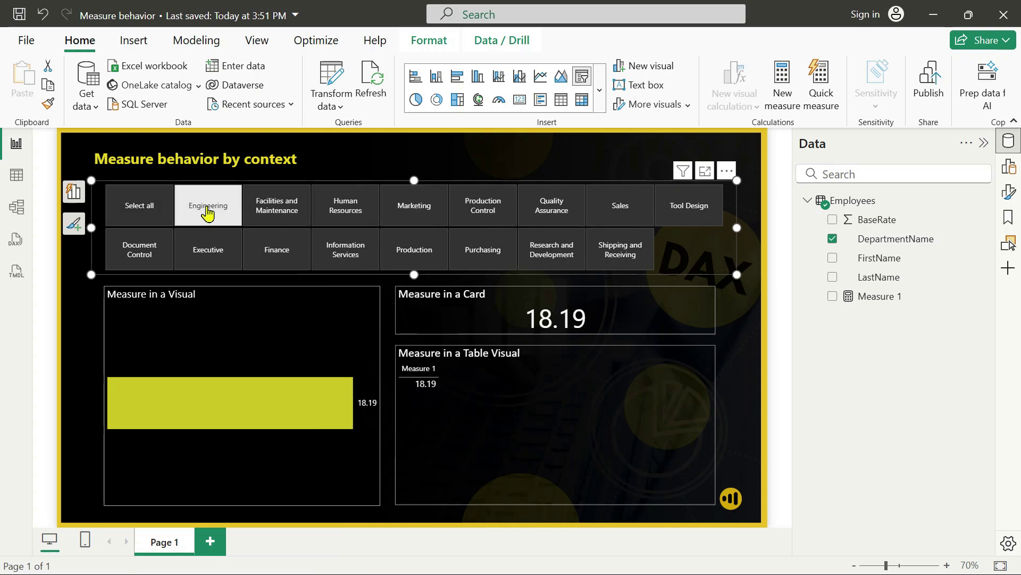
left_click(16, 175)
left_click(122, 167)
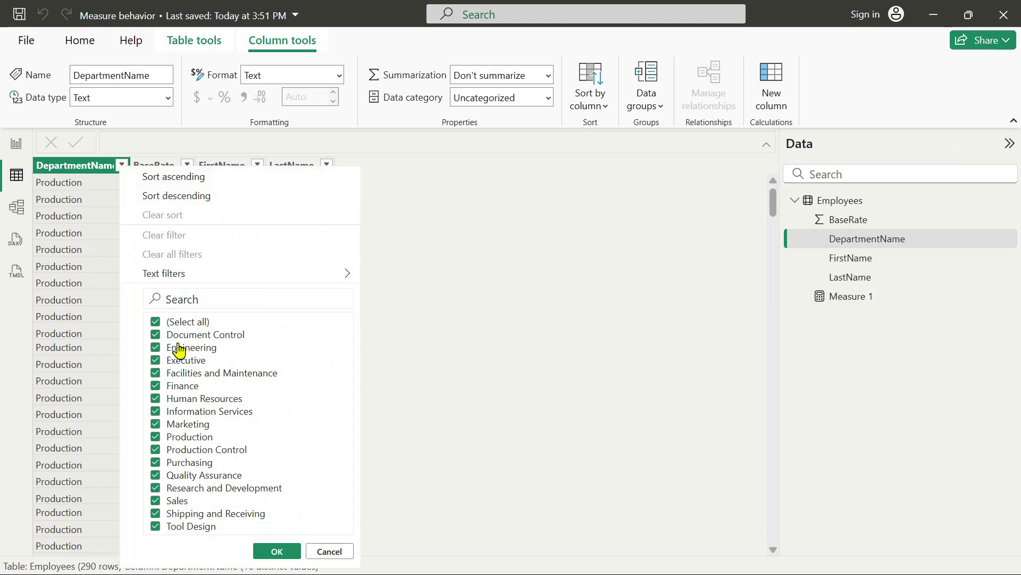
left_click(156, 322)
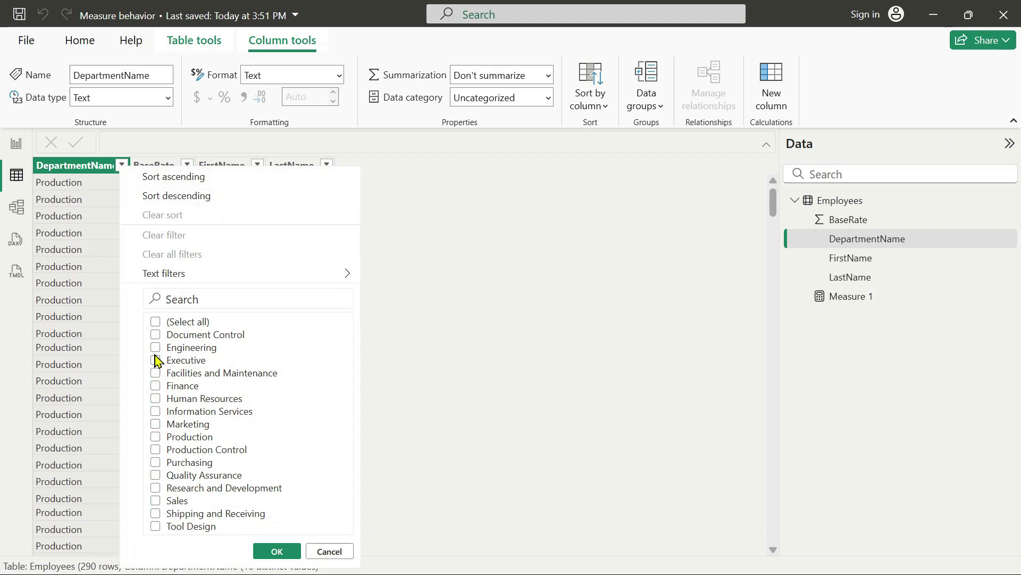
left_click(156, 348)
left_click(277, 552)
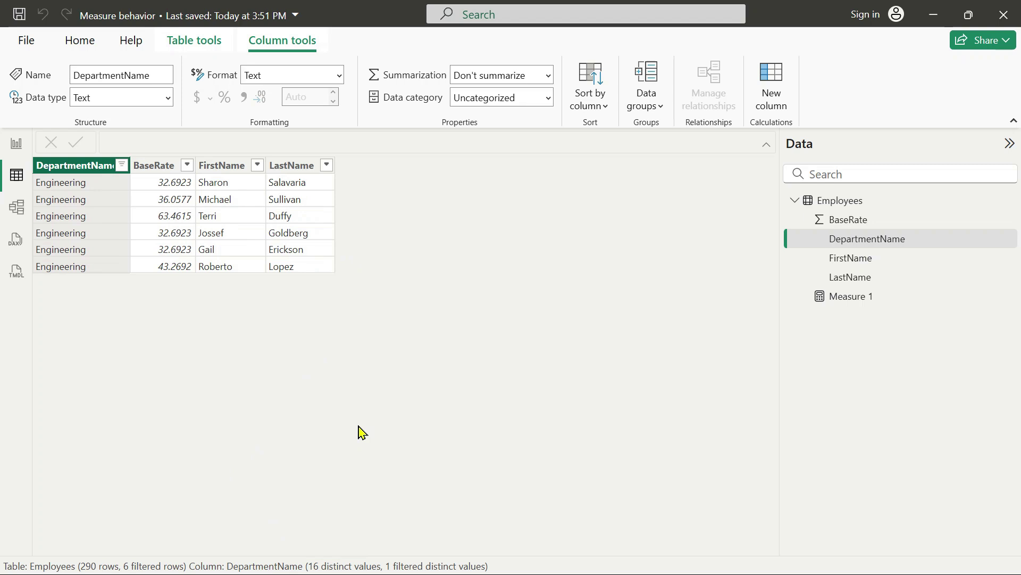
Step: Exclude Production in the report's department slicer, filter the Employees table to Production only, and examine its rows
left_click(16, 143)
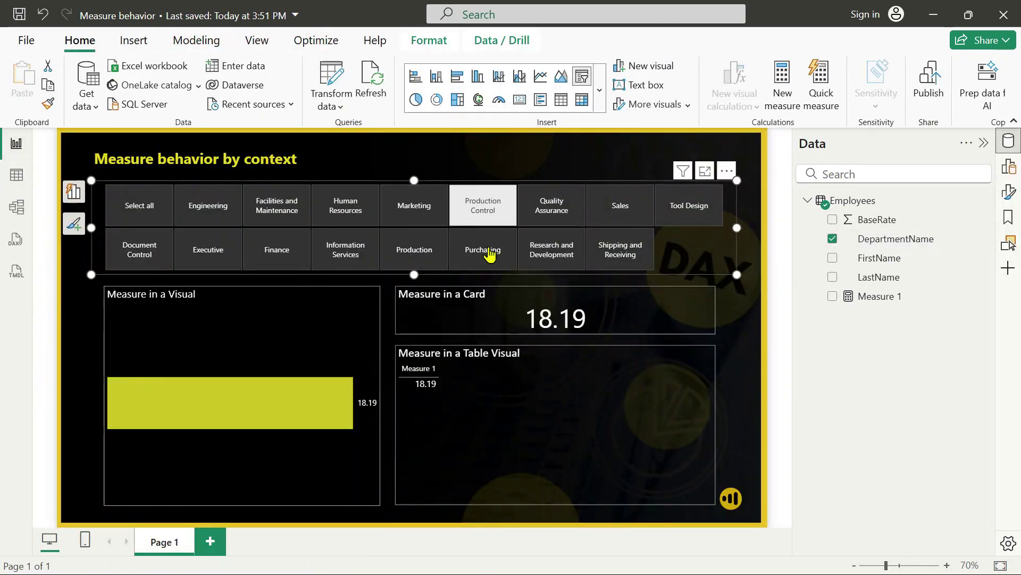
left_click(415, 257)
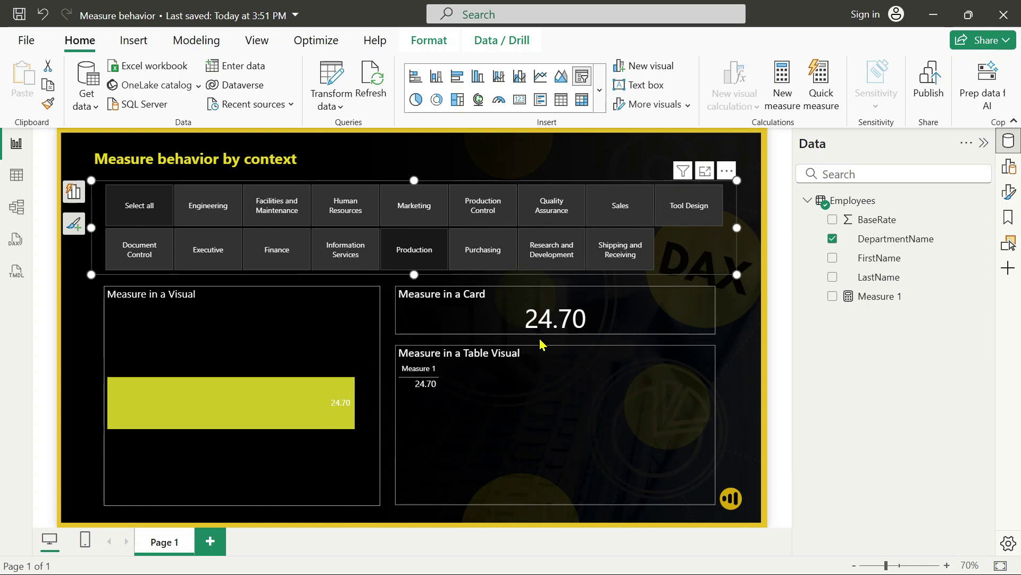
left_click(19, 176)
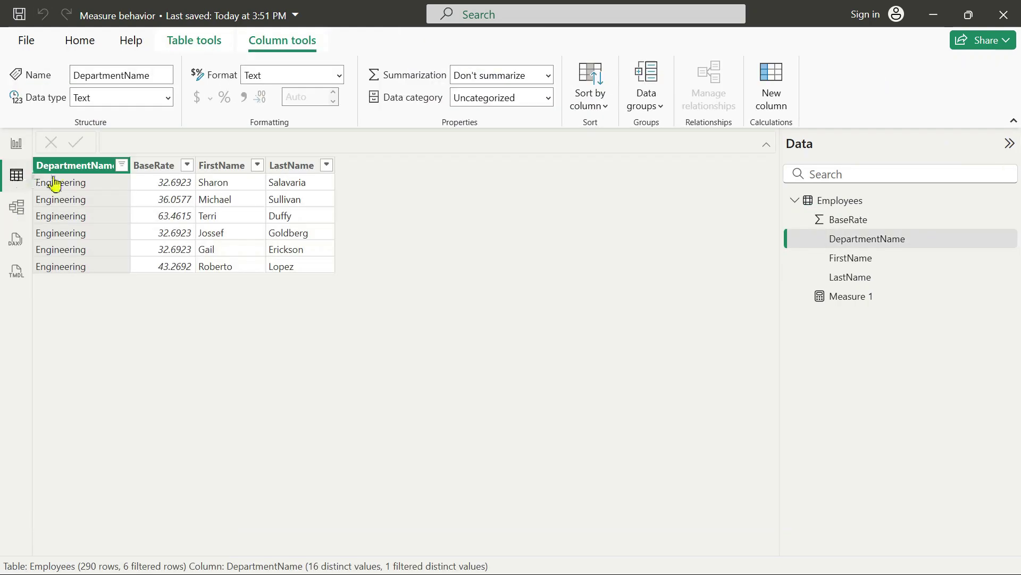
left_click(122, 166)
left_click(153, 351)
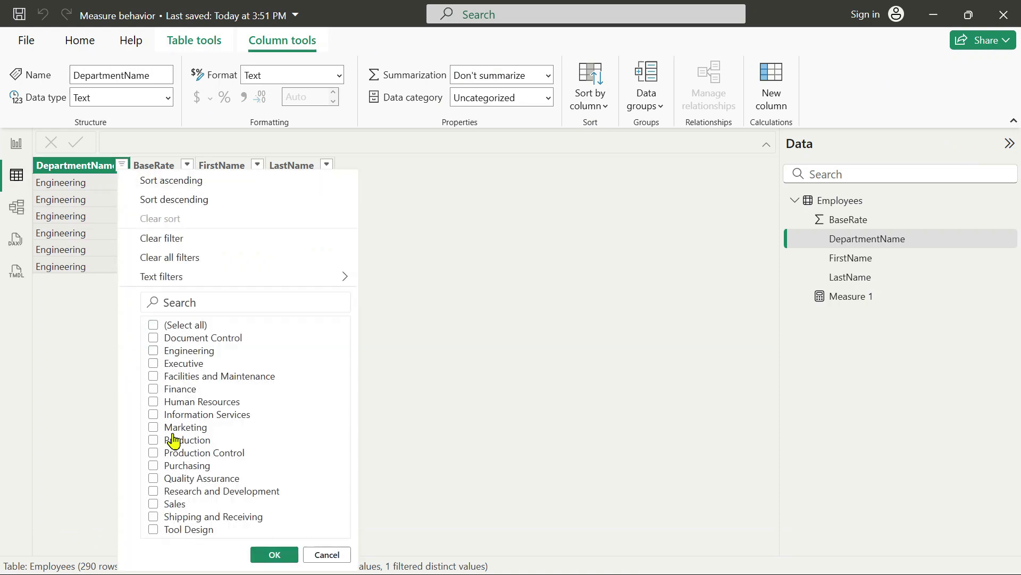
left_click(152, 440)
left_click(272, 554)
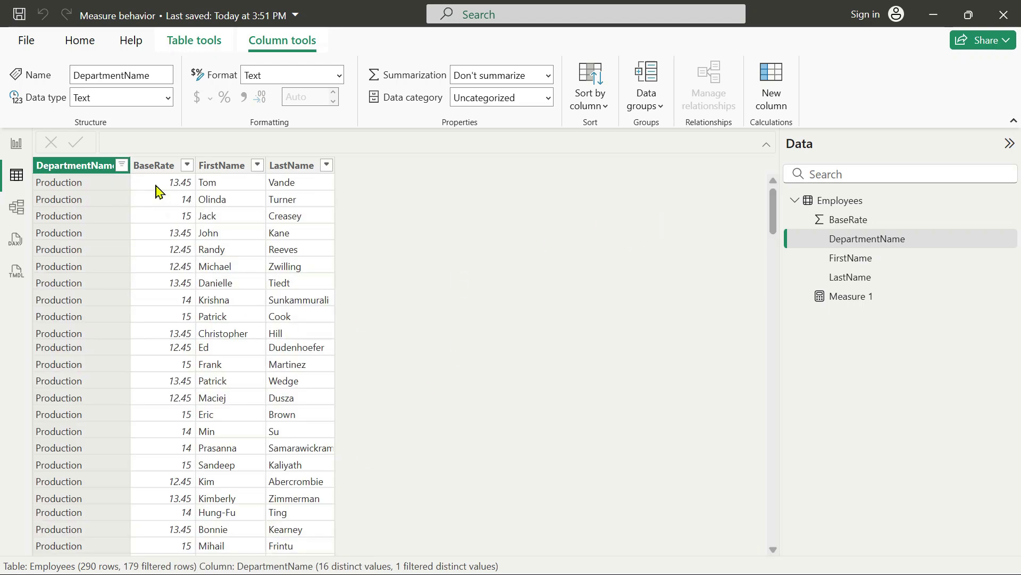
scroll(157, 192, "down", 18)
scroll(158, 192, "down", 20)
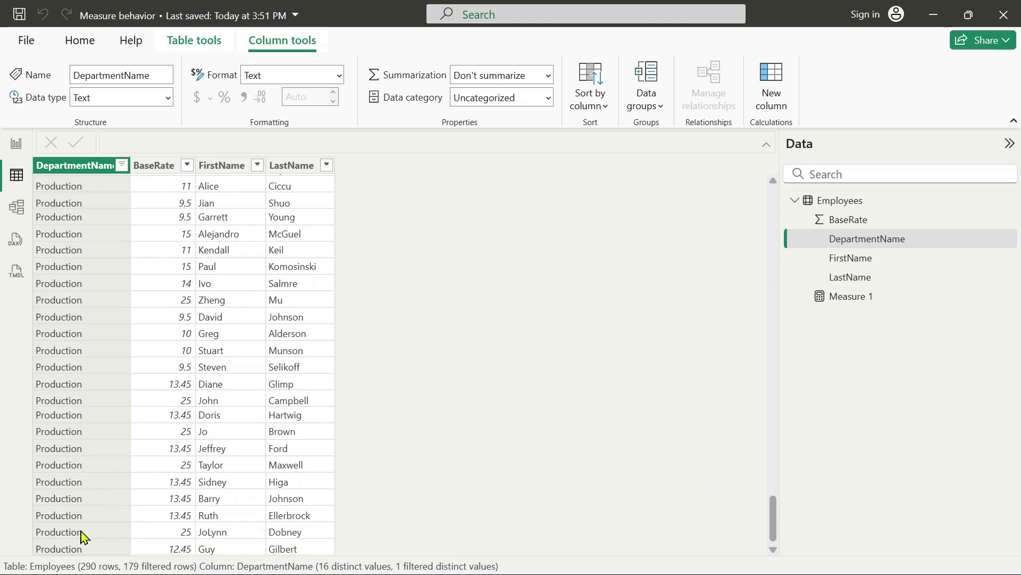
Step: Clear all filters from the Employees table and include Production again in the report's department slicer
left_click(122, 165)
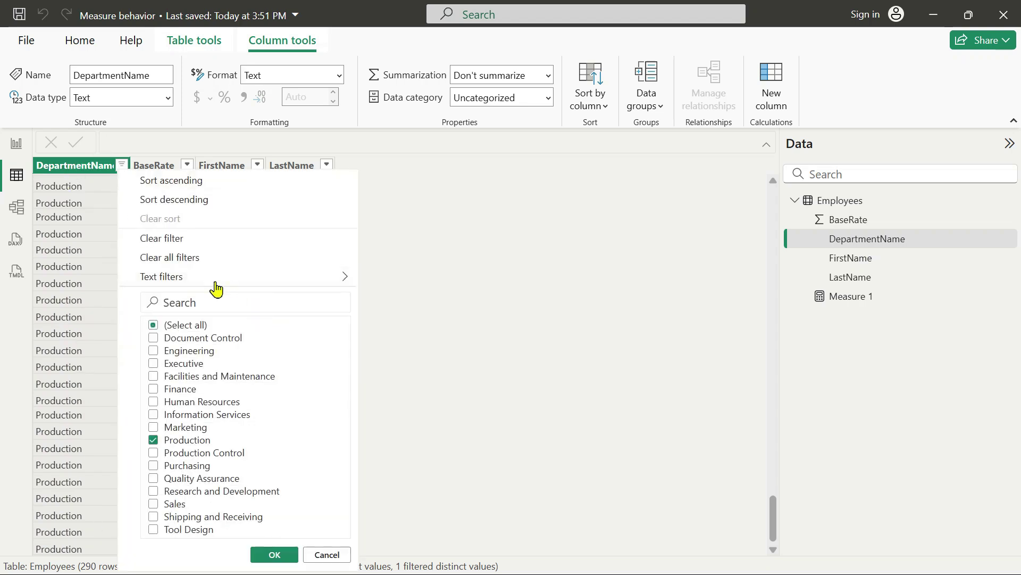
left_click(178, 258)
left_click(16, 143)
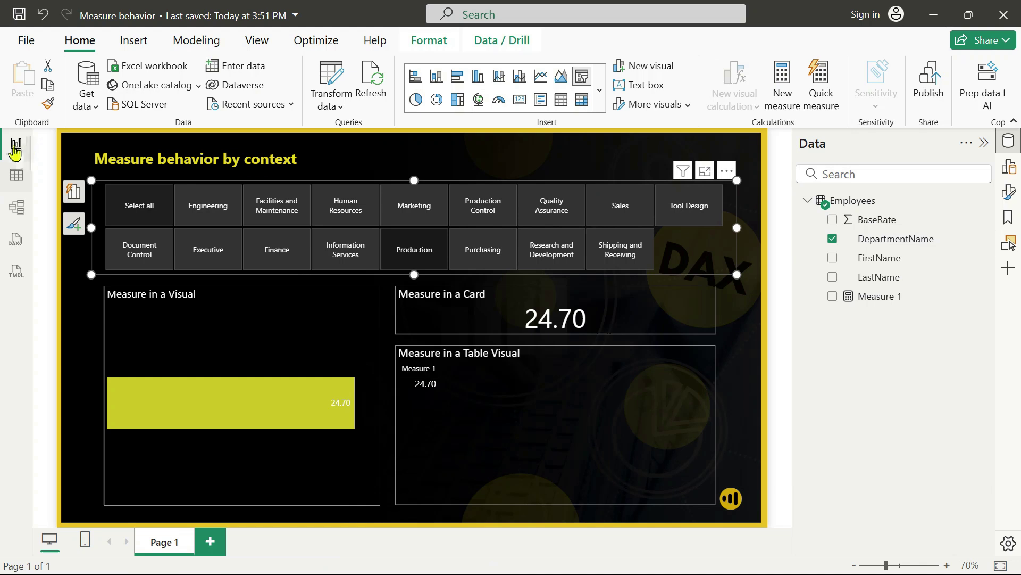
left_click(744, 322)
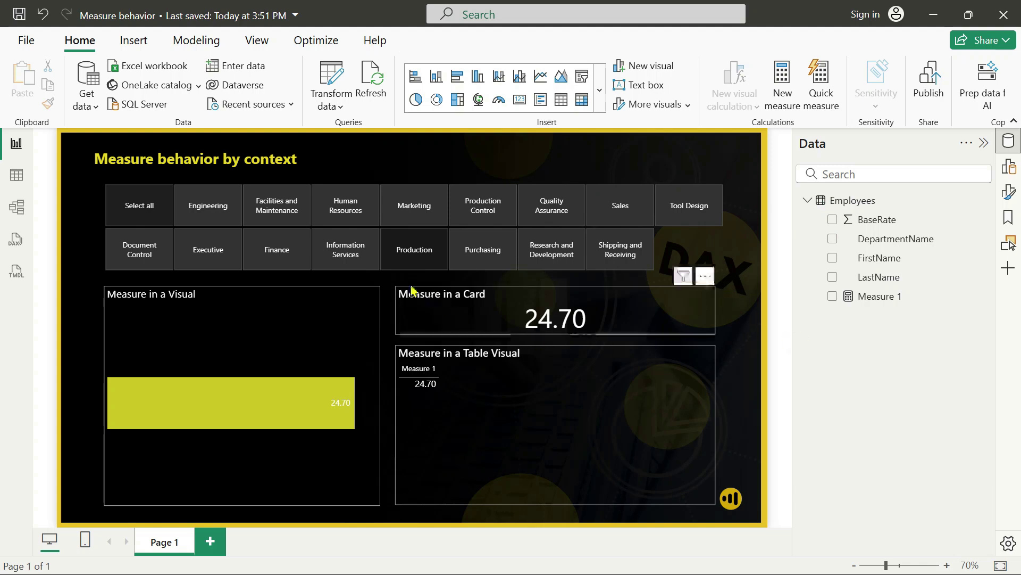
left_click(419, 264)
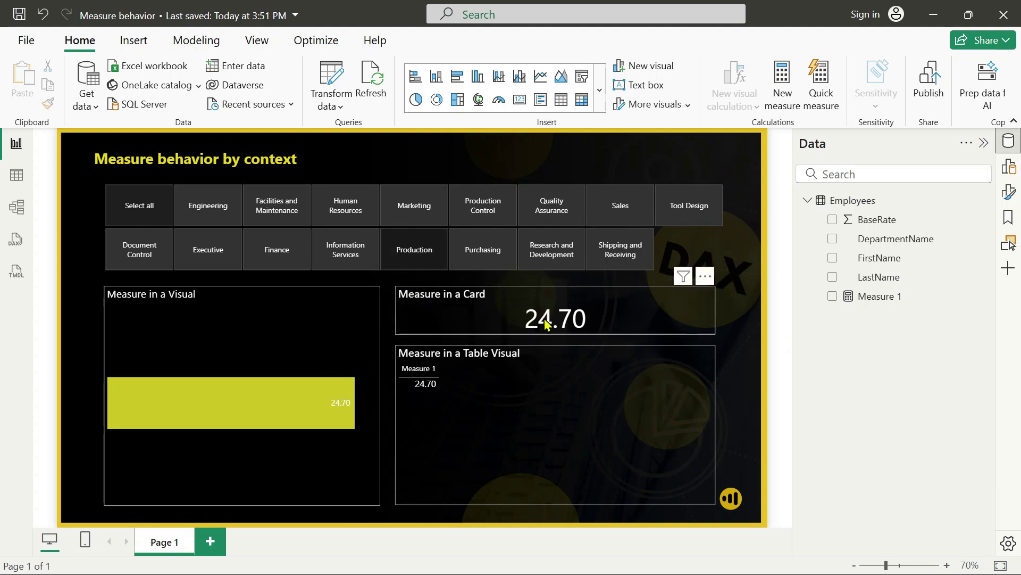
left_click(416, 254)
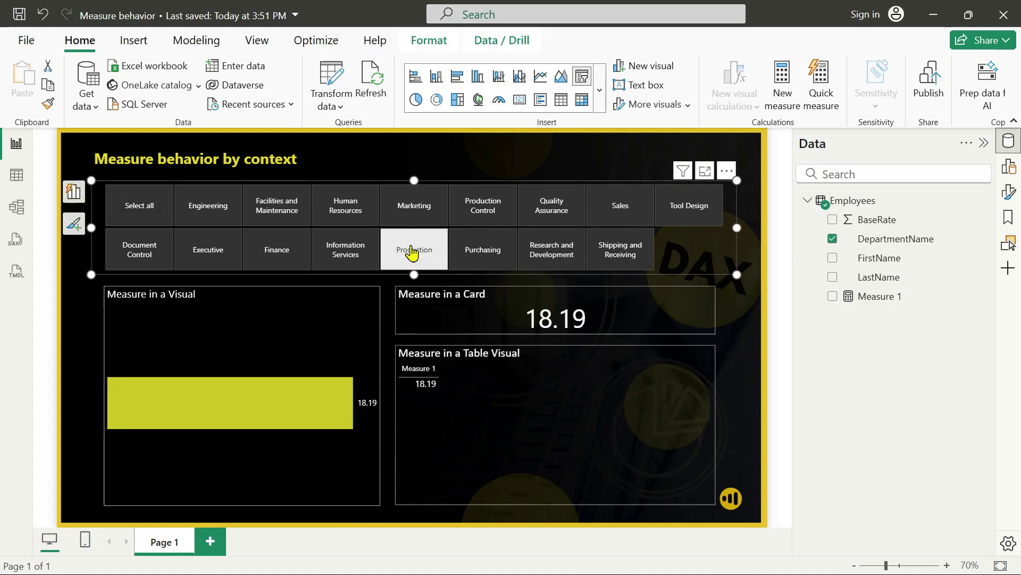
Step: Exclude Marketing, Human Resources, Finance, Engineering, Quality Assurance, Sales and Document Control in the department slicer
left_click(411, 216)
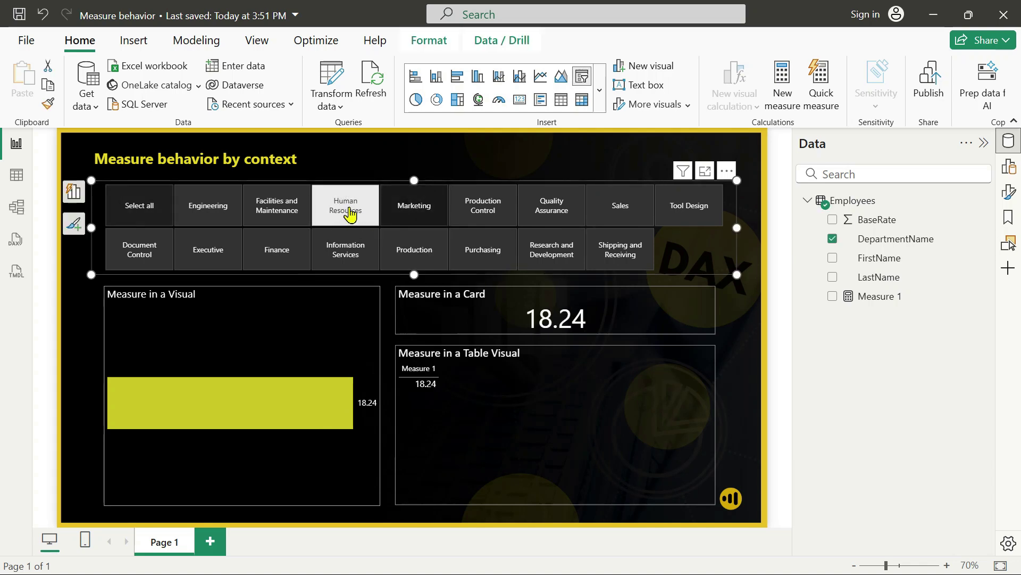
left_click(274, 251)
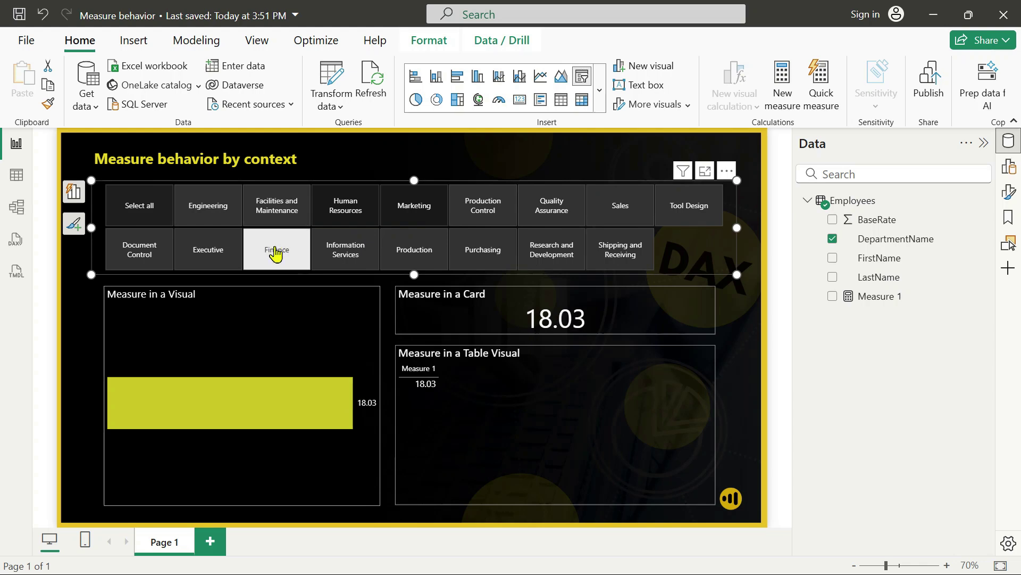
left_click(226, 215)
left_click(552, 222)
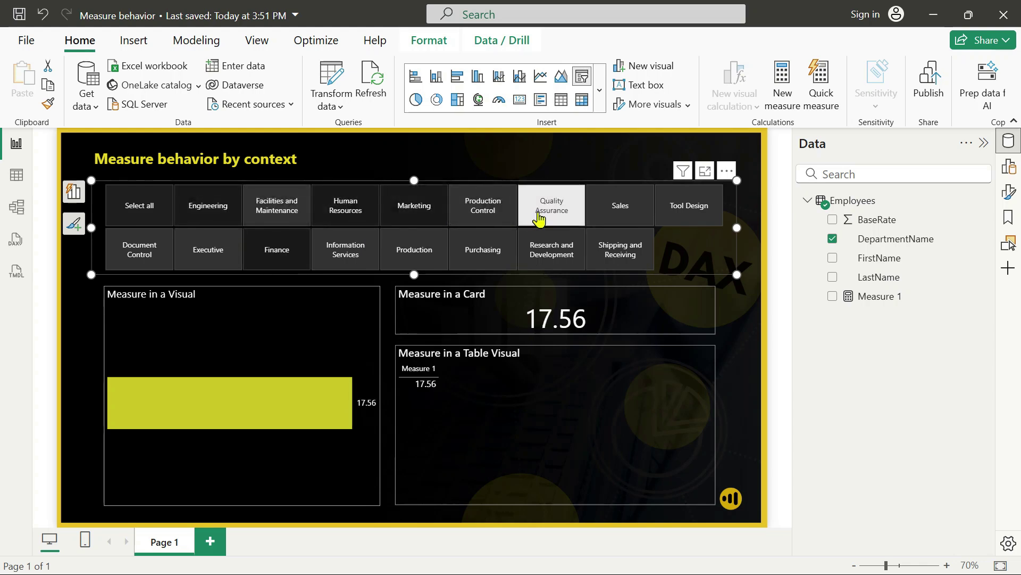
left_click(621, 214)
left_click(140, 258)
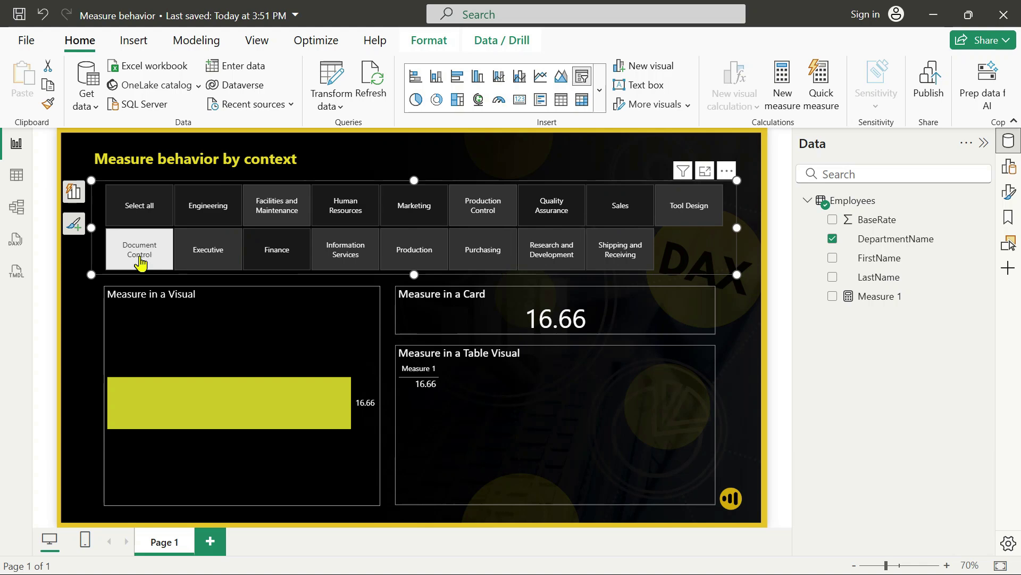
Step: Reset the department slicer so that no individual department filters the report page
left_click(137, 213)
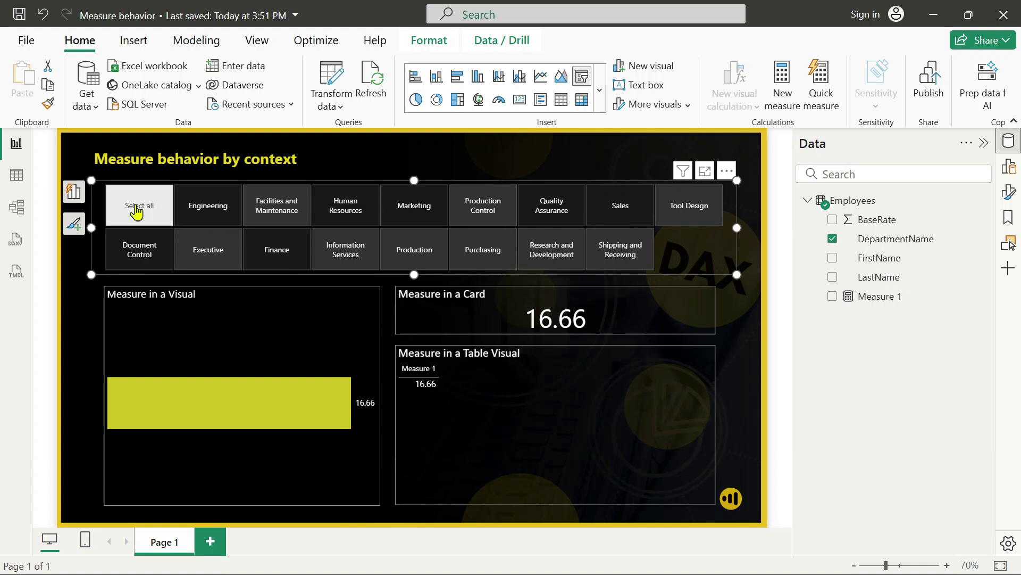
left_click(736, 357)
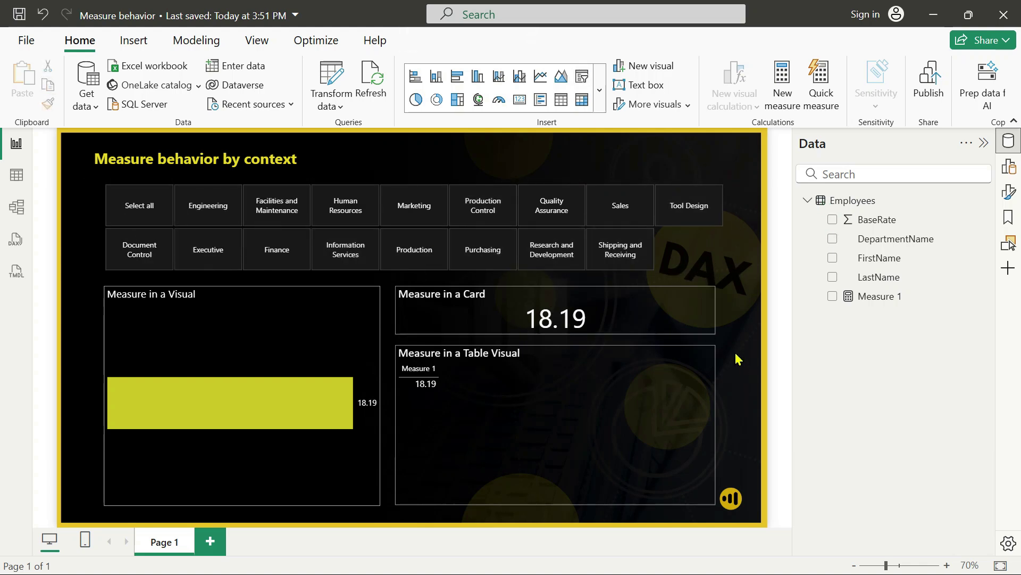
Step: Add DepartmentName to the table visual and place it before Measure 1
left_click(652, 367)
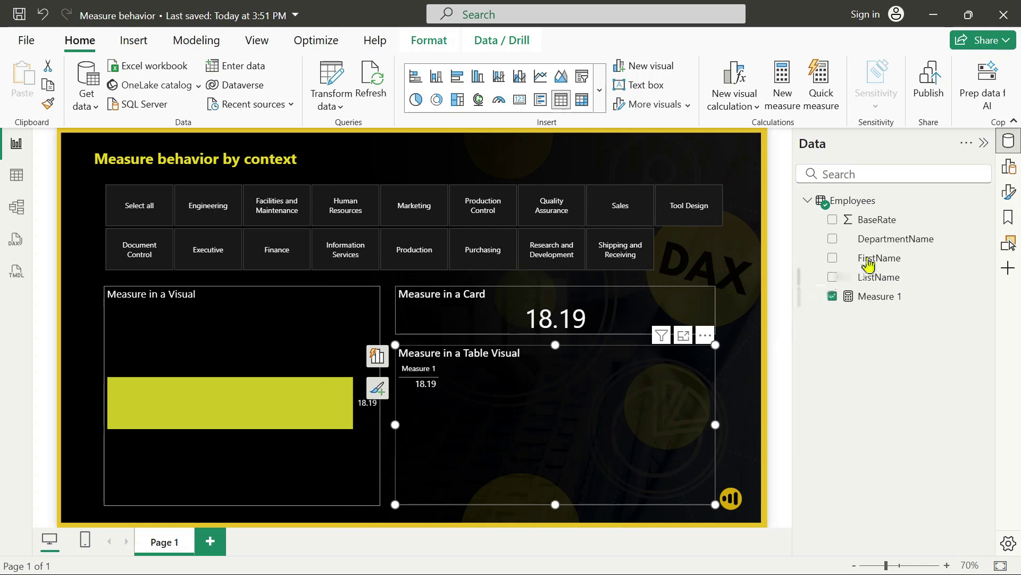
left_click_drag(881, 234, 585, 400)
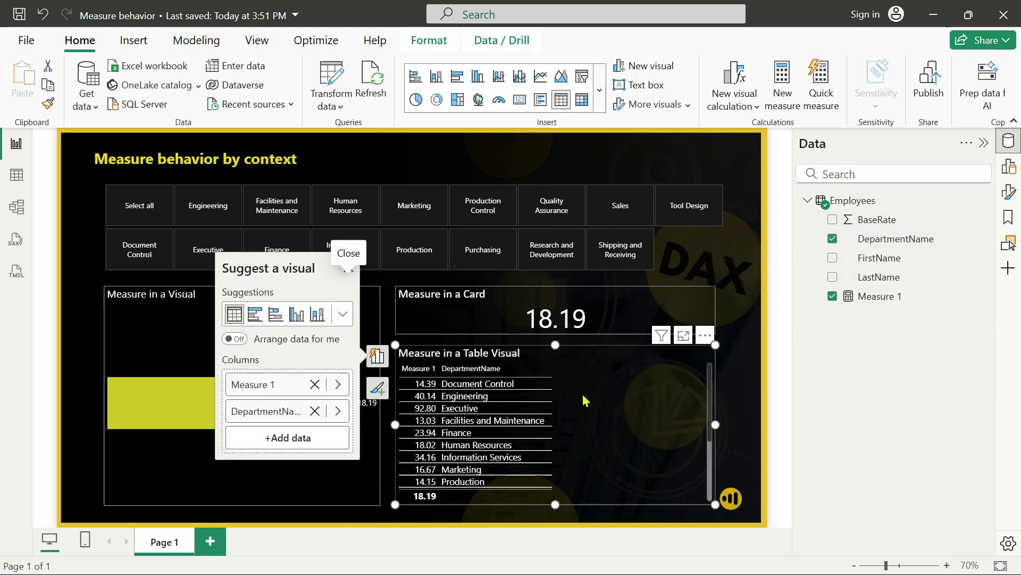
left_click_drag(269, 418, 271, 384)
left_click(750, 266)
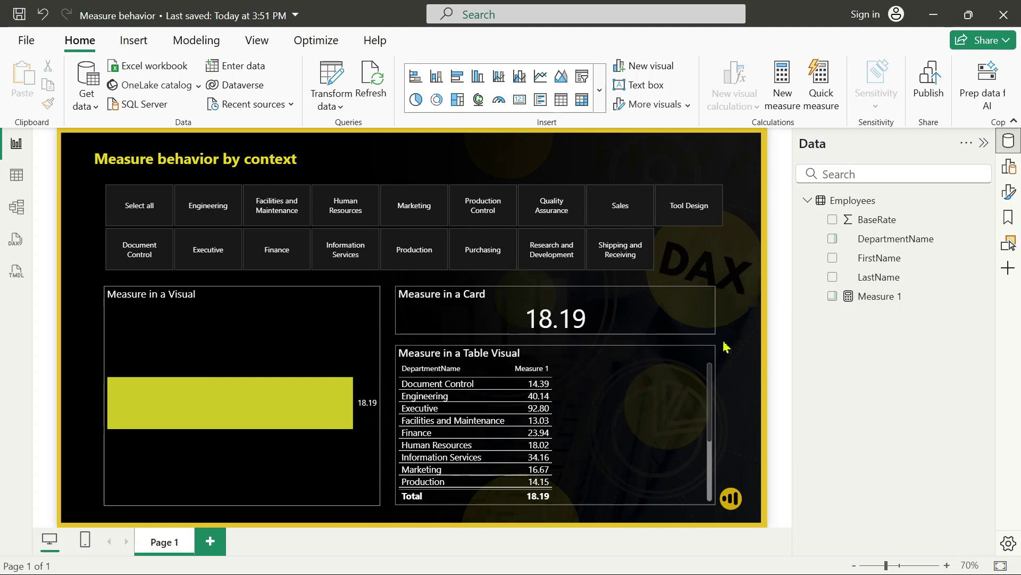
Step: Add FirstName to the table visual and place it between DepartmentName and Measure 1
left_click(661, 367)
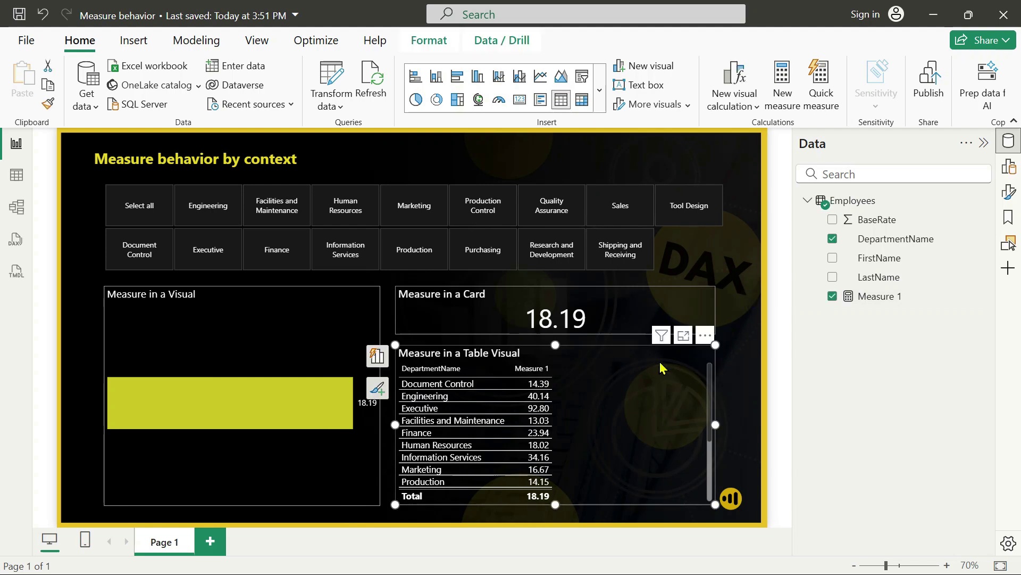
scroll(572, 414, "down", 3)
scroll(564, 419, "up", 3)
left_click(877, 263)
left_click(378, 356)
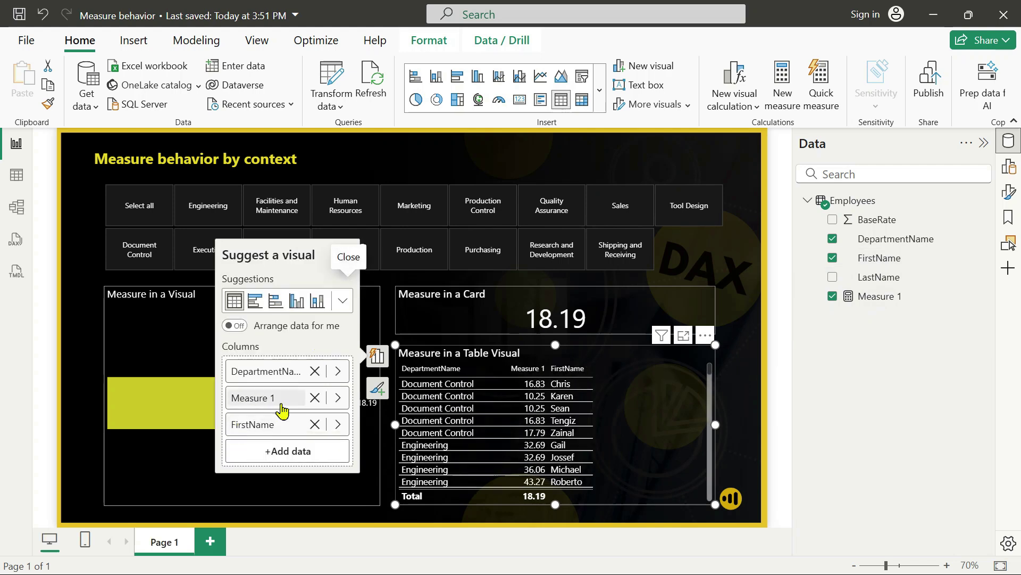
left_click_drag(270, 424, 281, 390)
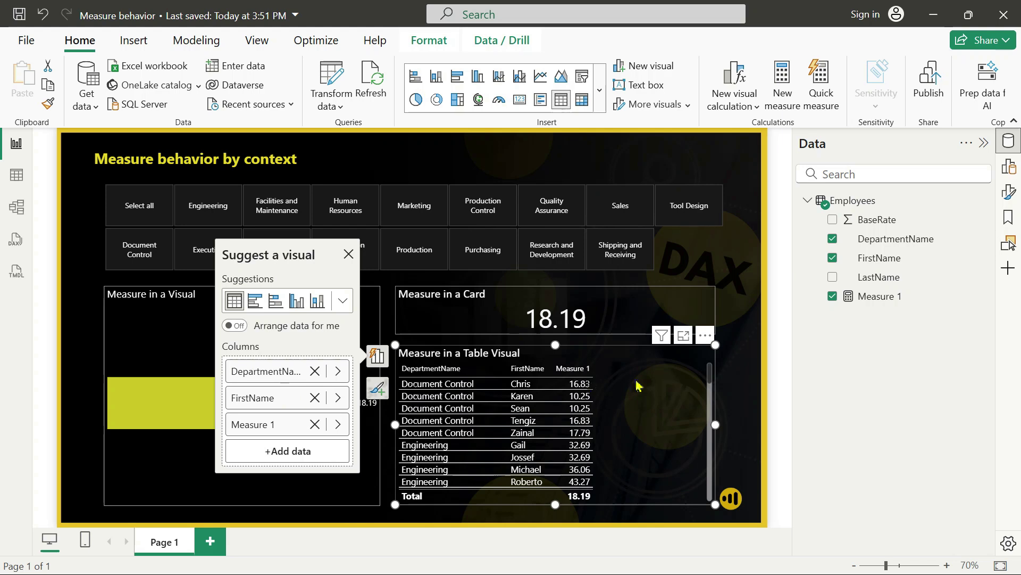
left_click(759, 362)
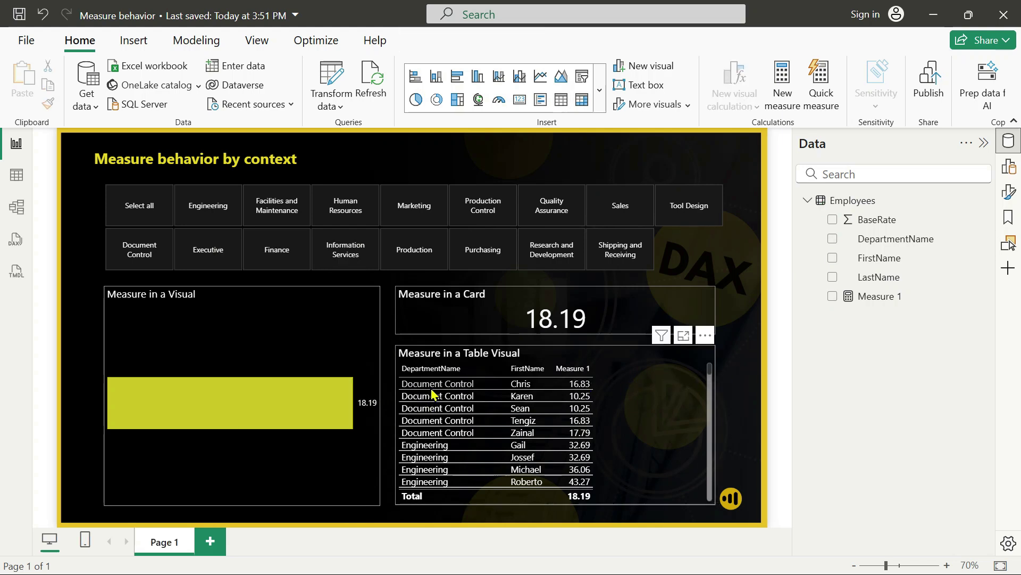
Step: Examine Measure 1 across the table visual's employee rows and compare its total with the card
scroll(457, 468, "down", 5)
scroll(484, 454, "up", 5)
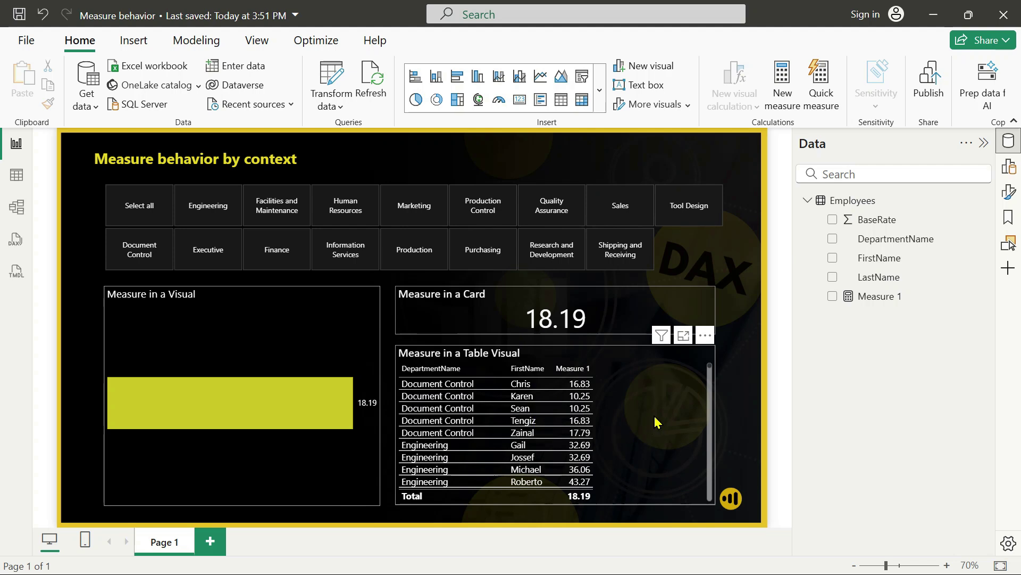
left_click(641, 314)
left_click(649, 358)
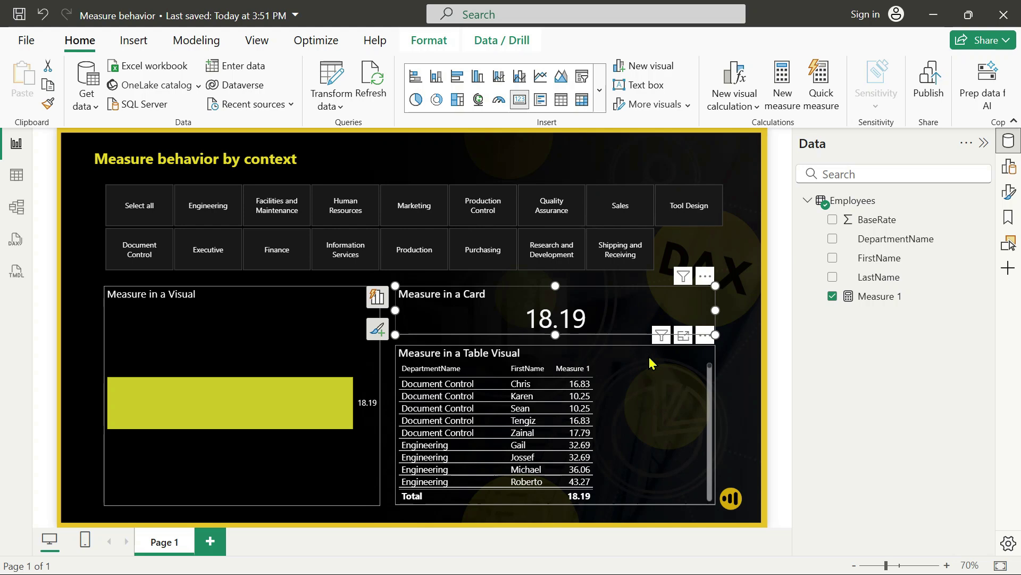
left_click(649, 315)
left_click(657, 359)
left_click(650, 319)
left_click(662, 351)
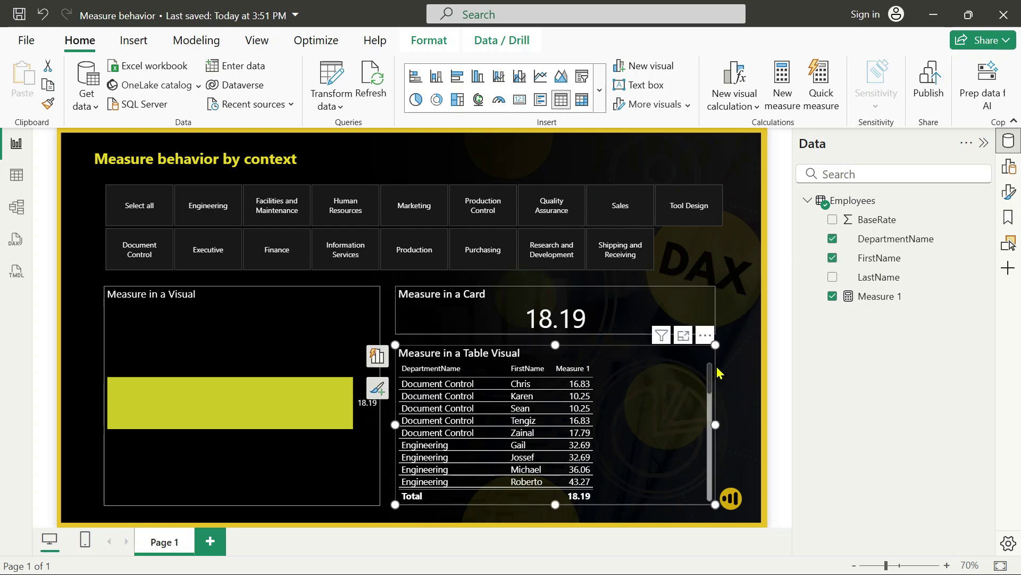
left_click(739, 371)
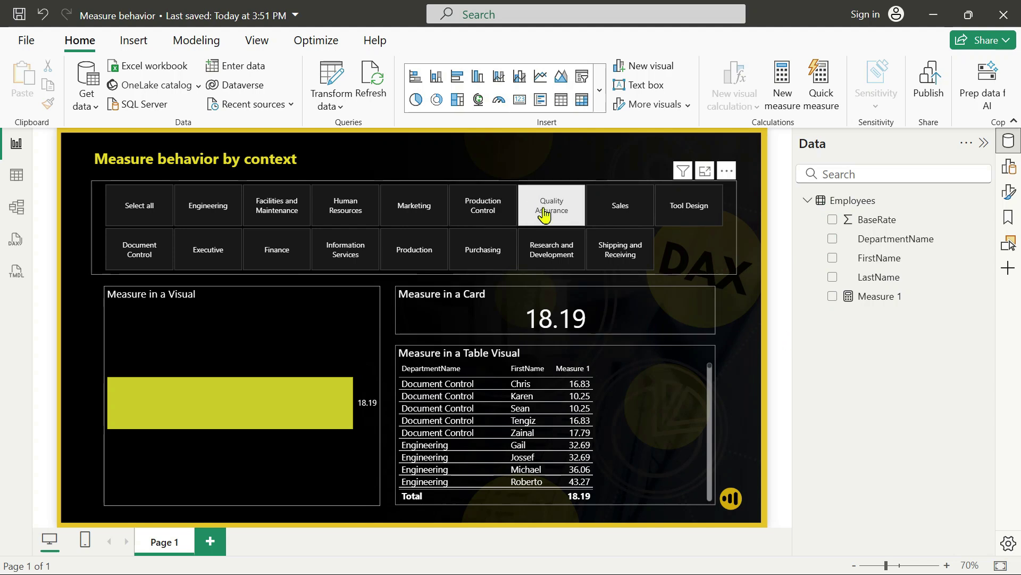
Step: Slice the report page by Production and examine the table visual's rows down to the end
left_click(416, 255)
scroll(429, 401, "down", 20)
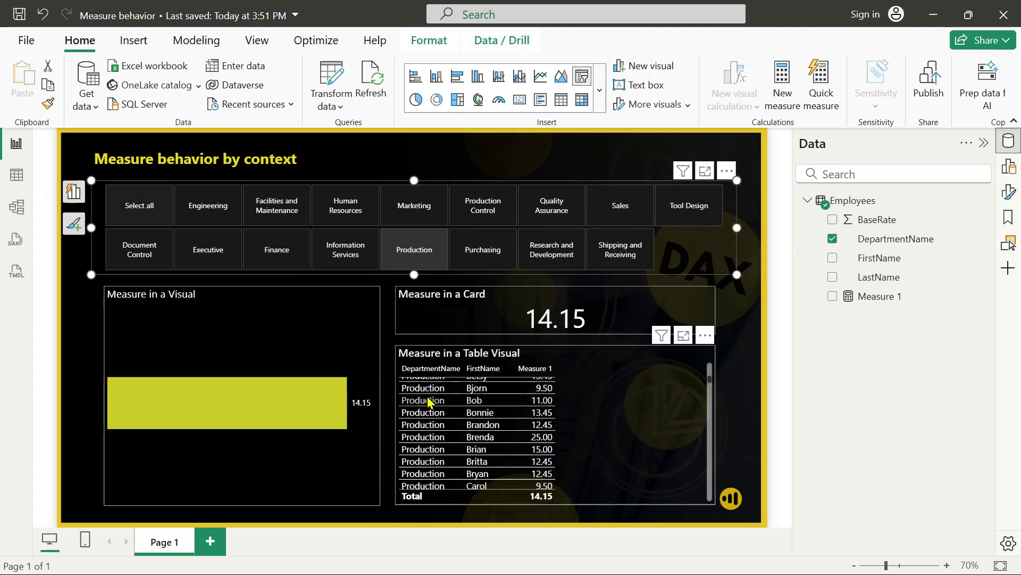
scroll(429, 401, "down", 5)
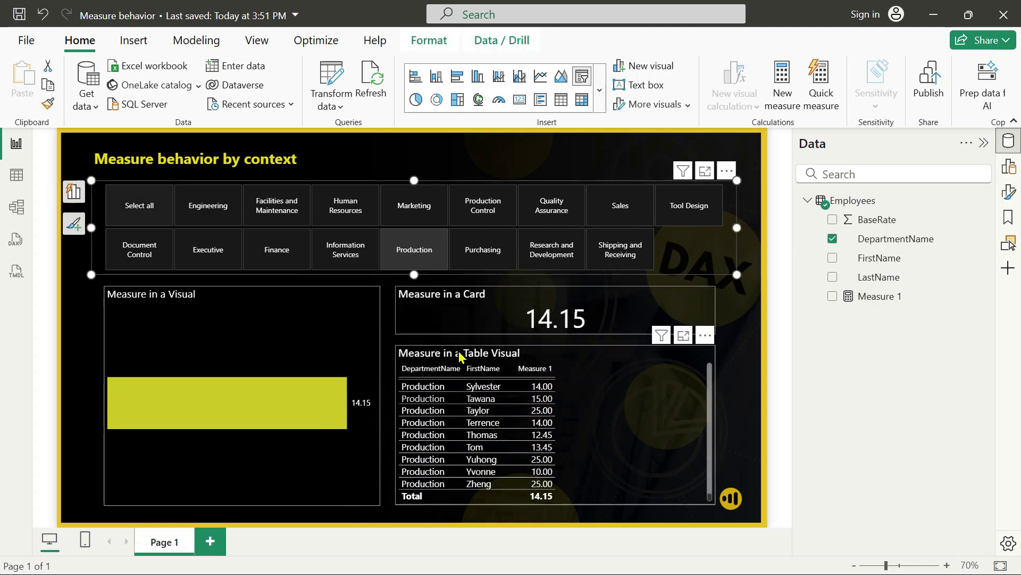
Step: Slice the report page by Sales and examine Measure 1 across the table visual's employee rows
left_click(625, 209)
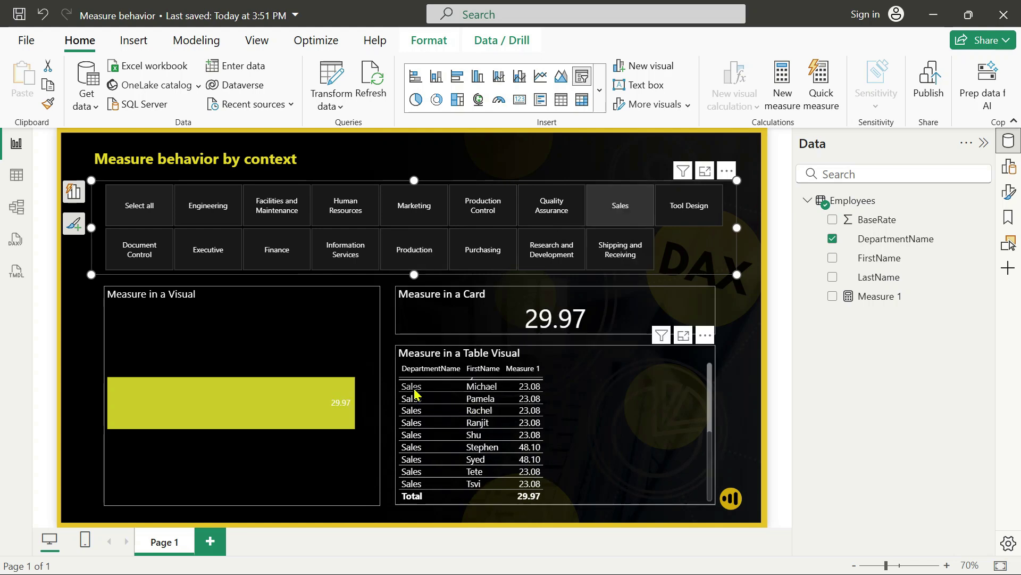
scroll(420, 415, "up", 5)
scroll(425, 423, "down", 3)
scroll(426, 423, "up", 3)
scroll(426, 423, "down", 3)
scroll(428, 422, "up", 3)
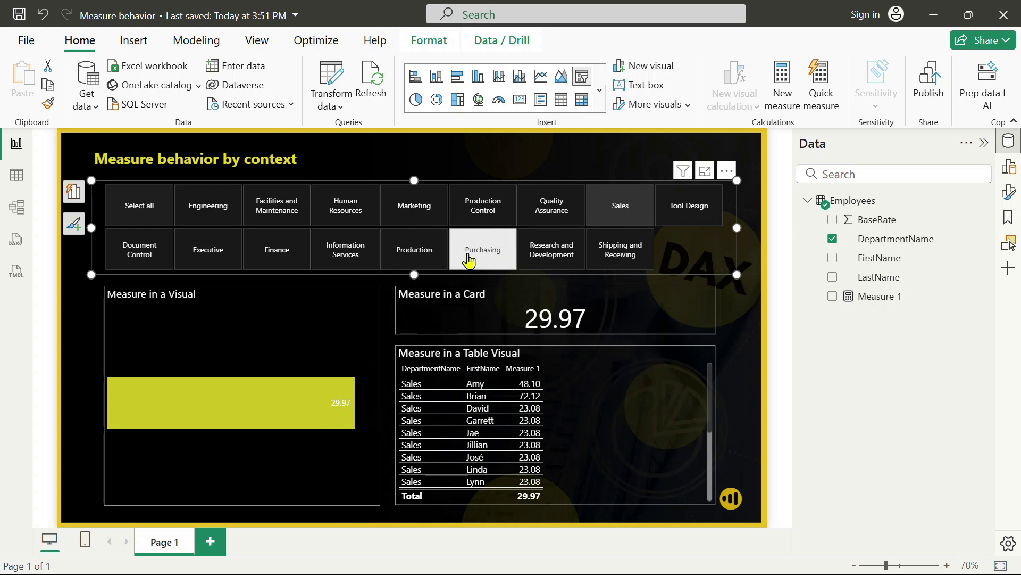
Step: Include all departments in the slicer again and add DepartmentName to the bar chart's Y-axis
left_click(137, 206)
left_click(308, 336)
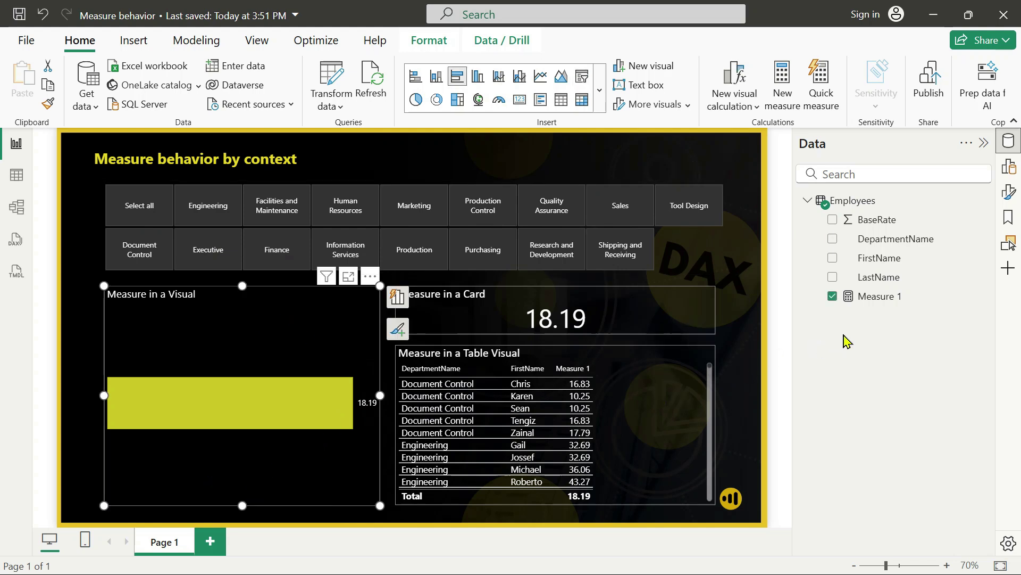
left_click_drag(885, 240, 257, 383)
left_click(397, 296)
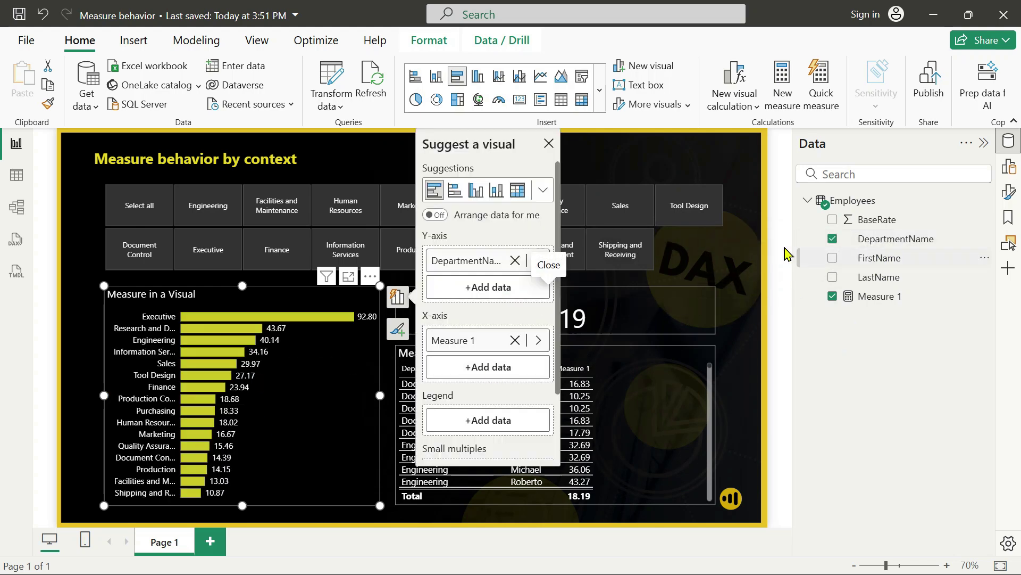
left_click(785, 249)
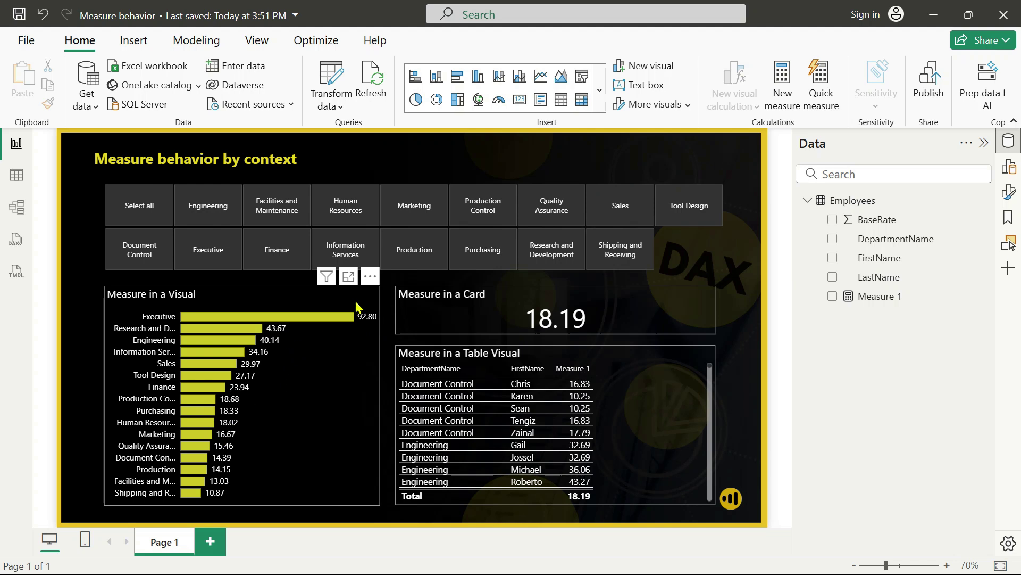
Step: Add FirstName below DepartmentName on the bar chart's Y-axis to form a drill hierarchy
left_click(366, 308)
left_click(397, 297)
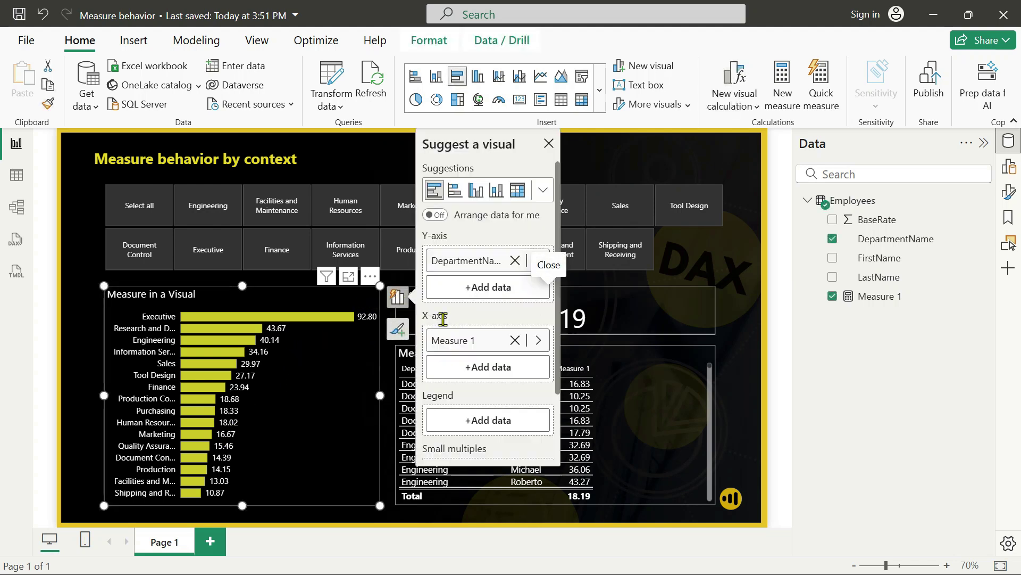
left_click_drag(877, 261, 467, 291)
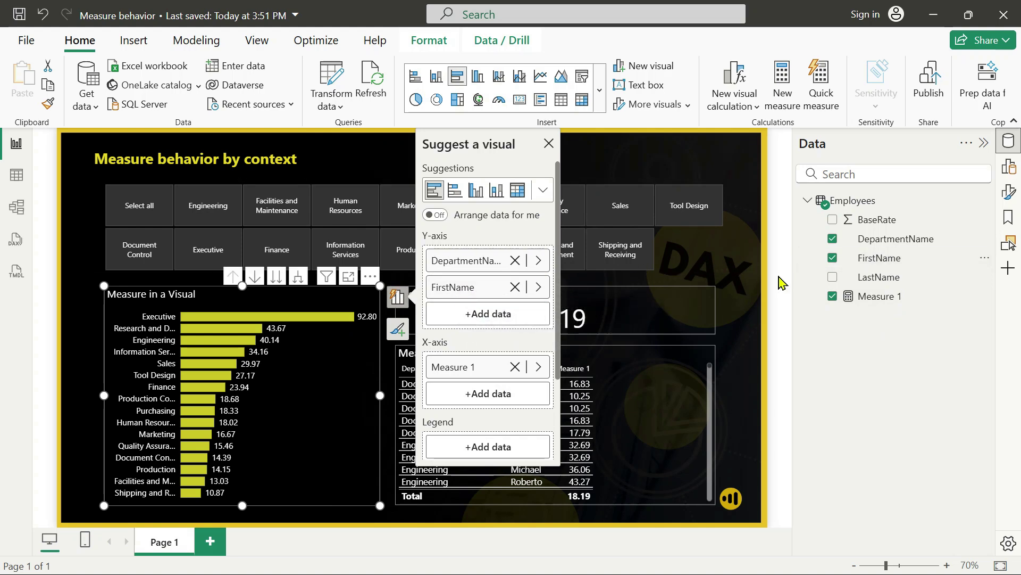
key("Escape")
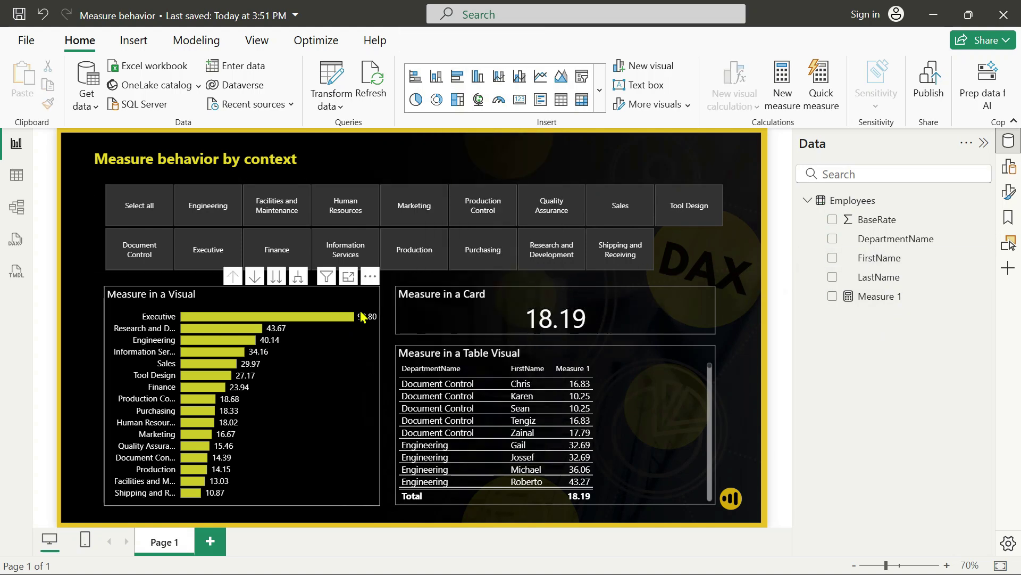
Step: Examine the bar chart at the FirstName and expanded hierarchy levels, drilling back up to the department level each time
left_click(374, 365)
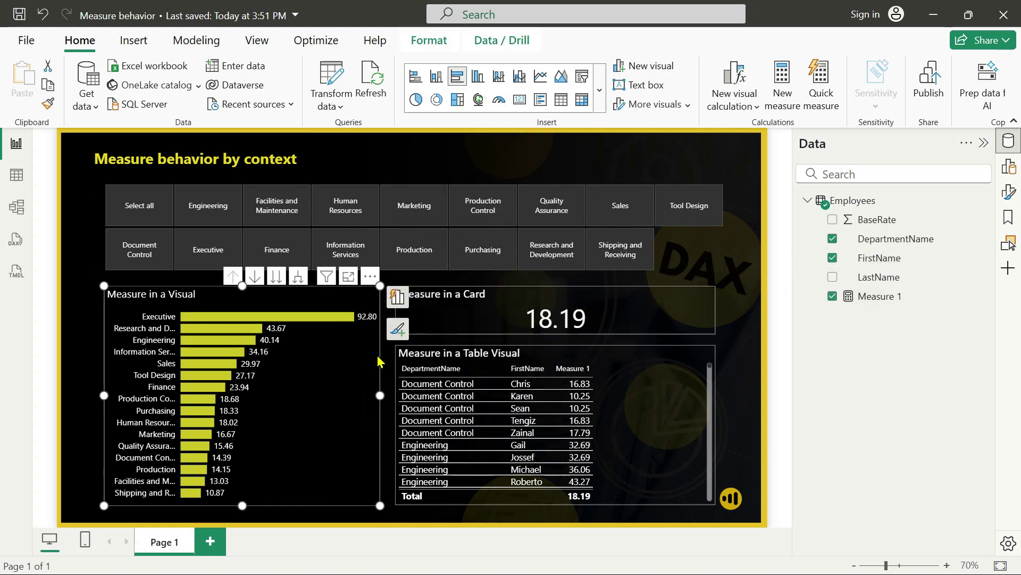
left_click(276, 278)
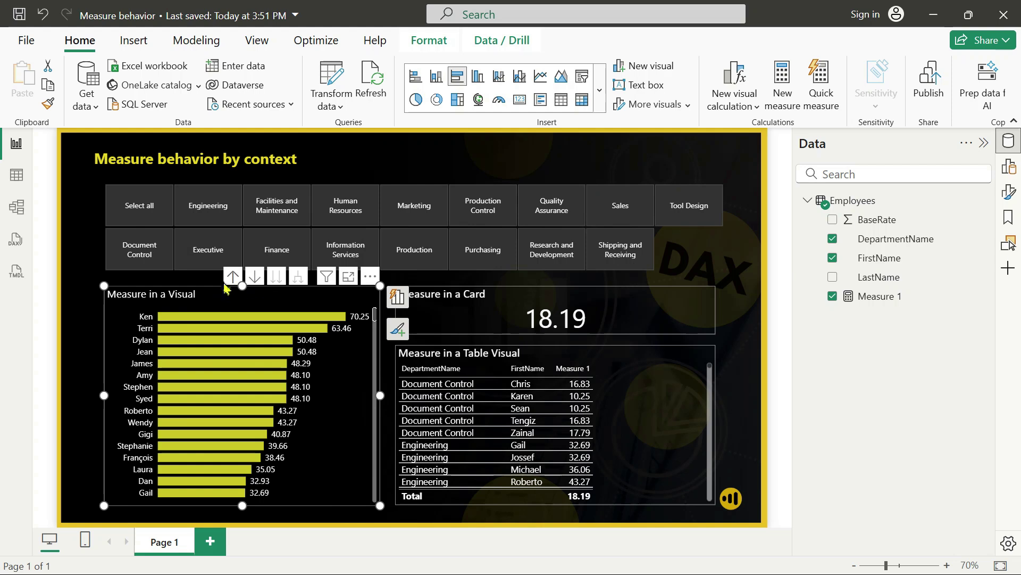
left_click(232, 277)
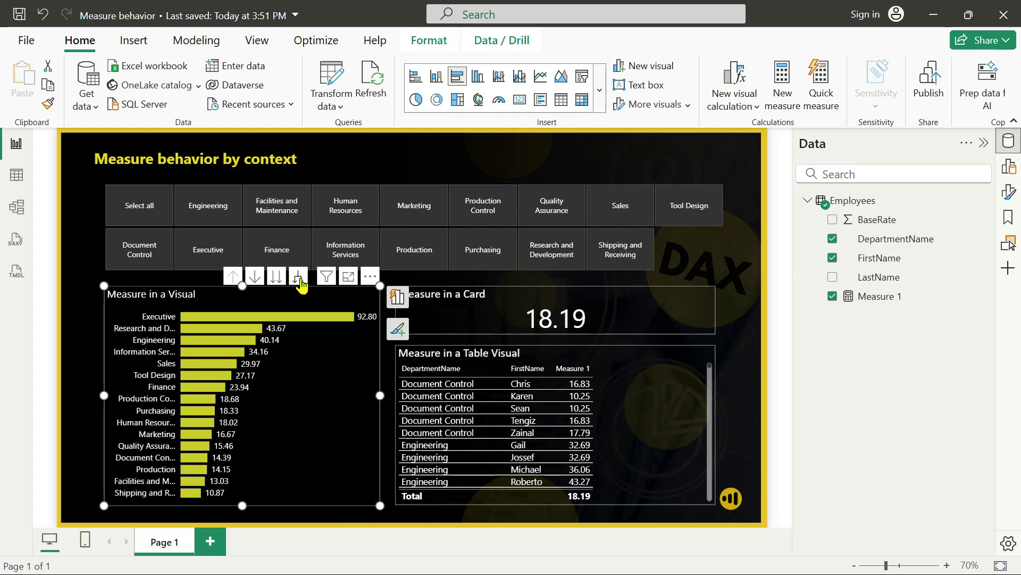
left_click(298, 277)
left_click(234, 278)
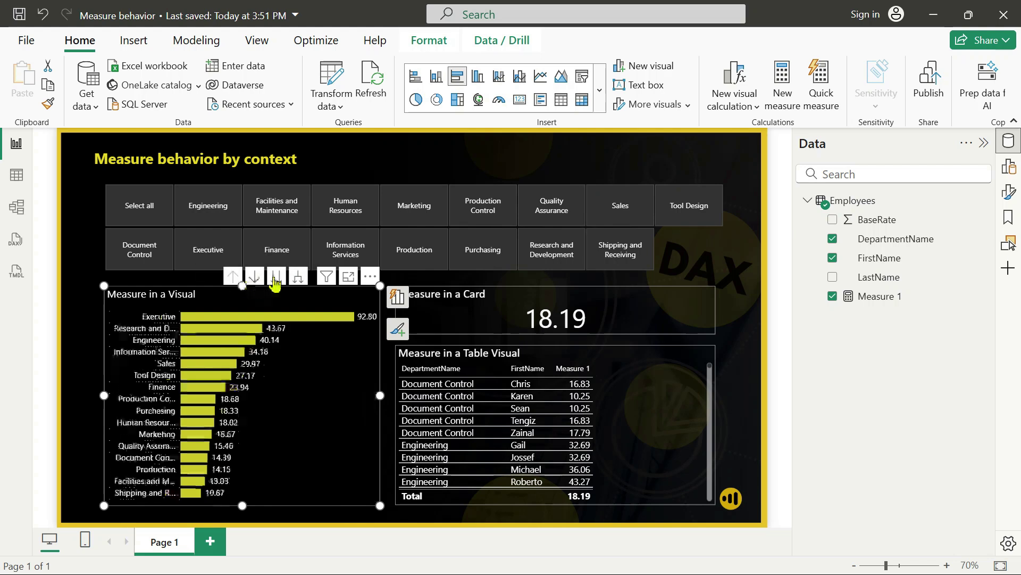
left_click(275, 278)
left_click(233, 281)
left_click(276, 278)
left_click(234, 281)
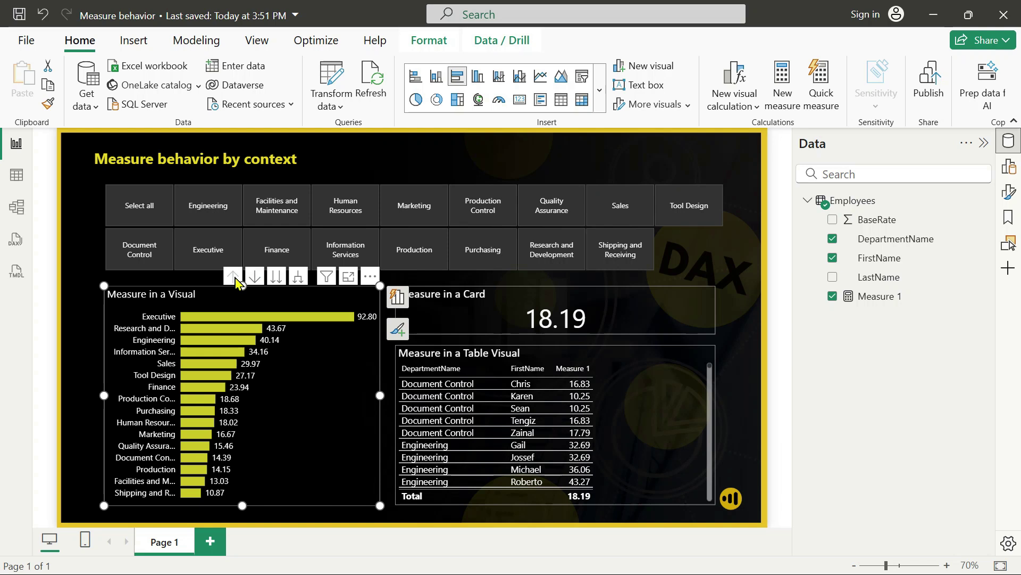
left_click(733, 302)
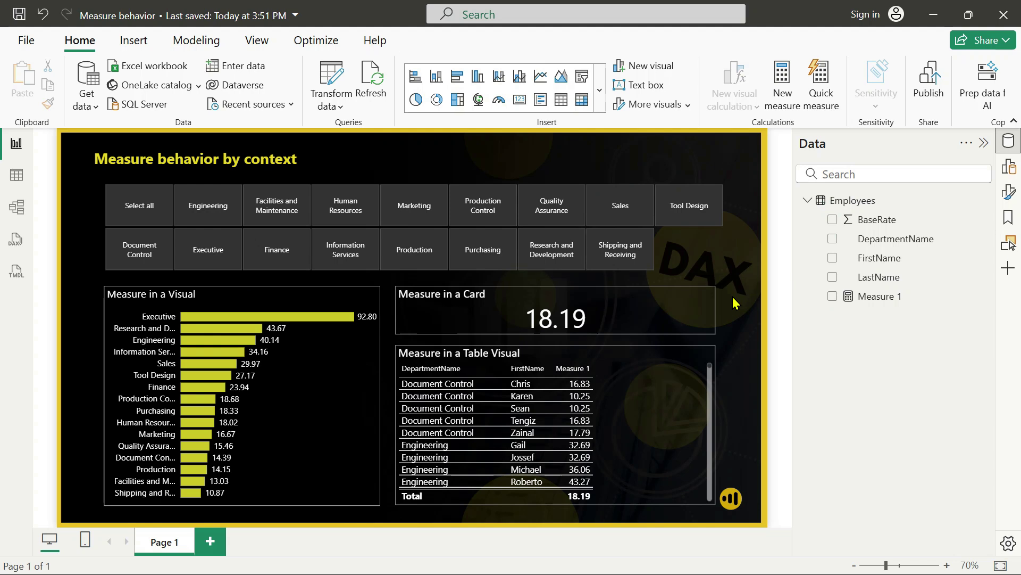
Step: Exclude Engineering, Human Resources, Quality Assurance and Executive from the department slicer selection
left_click(208, 210)
left_click(344, 209)
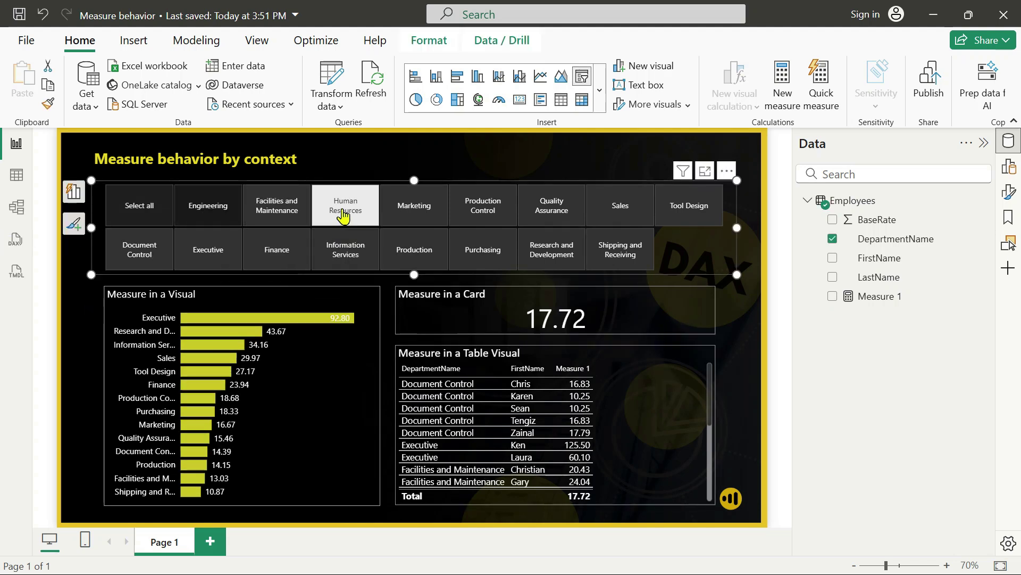
left_click(492, 214)
left_click(550, 211)
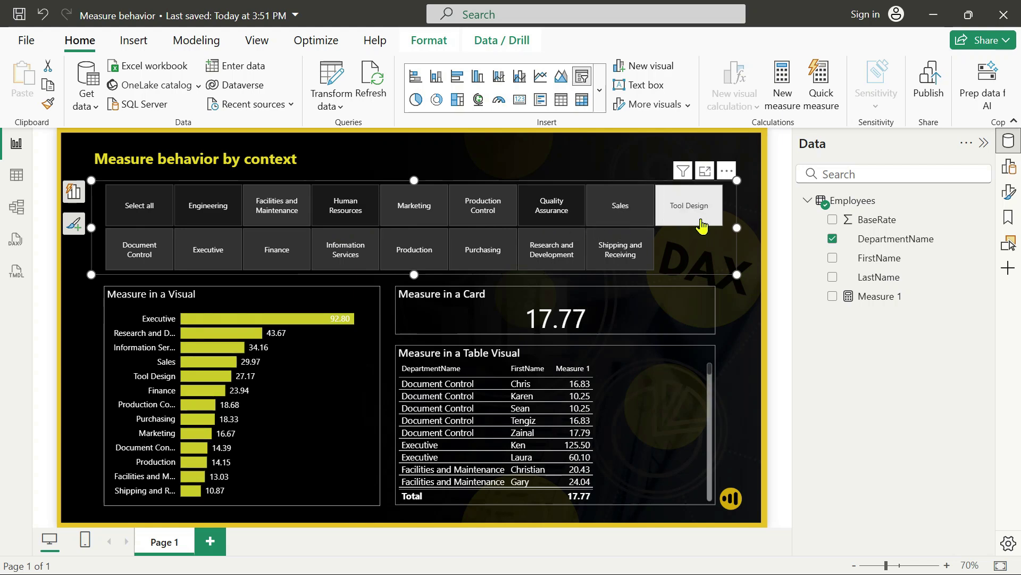
left_click(207, 251)
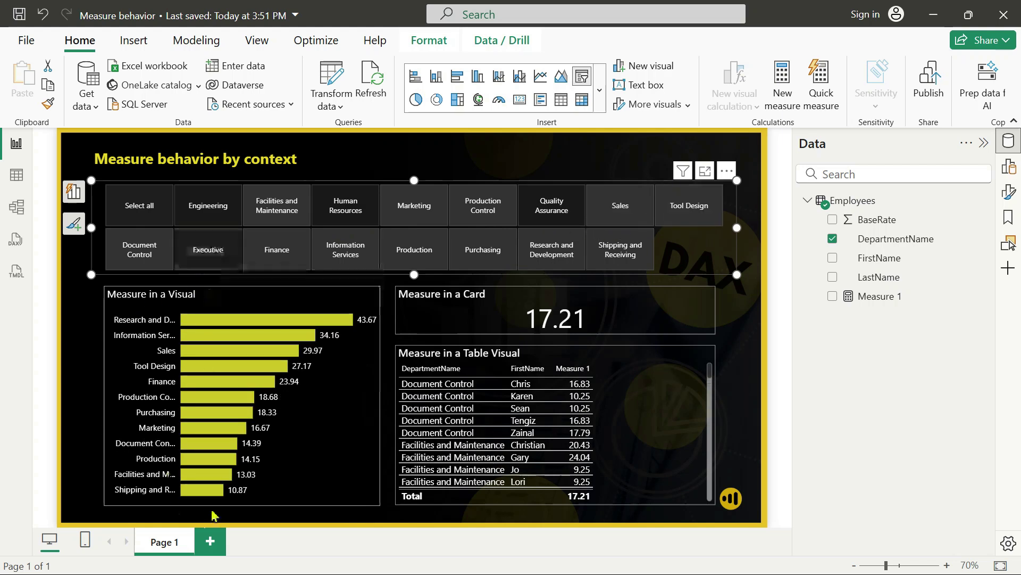
left_click(738, 319)
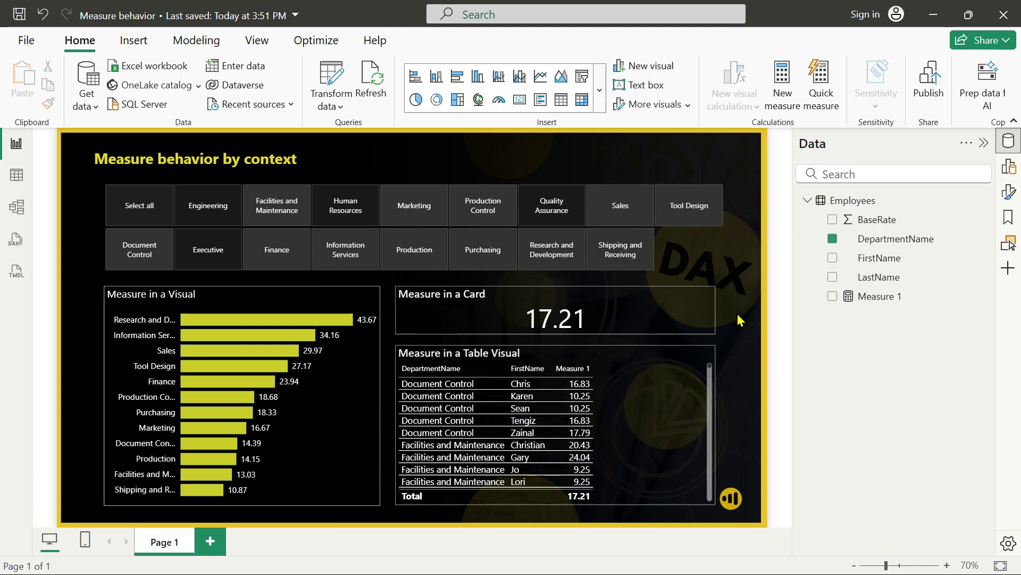